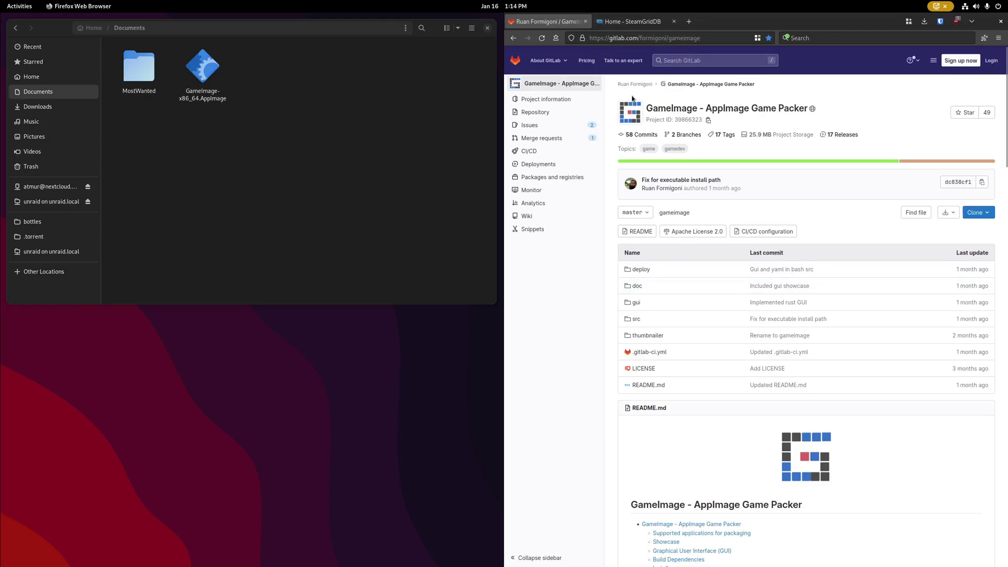
Step: Open the GameImage Releases page and highlight the v0.2.6 GameImage-x86_64.AppImage asset
mouse_move(541, 164)
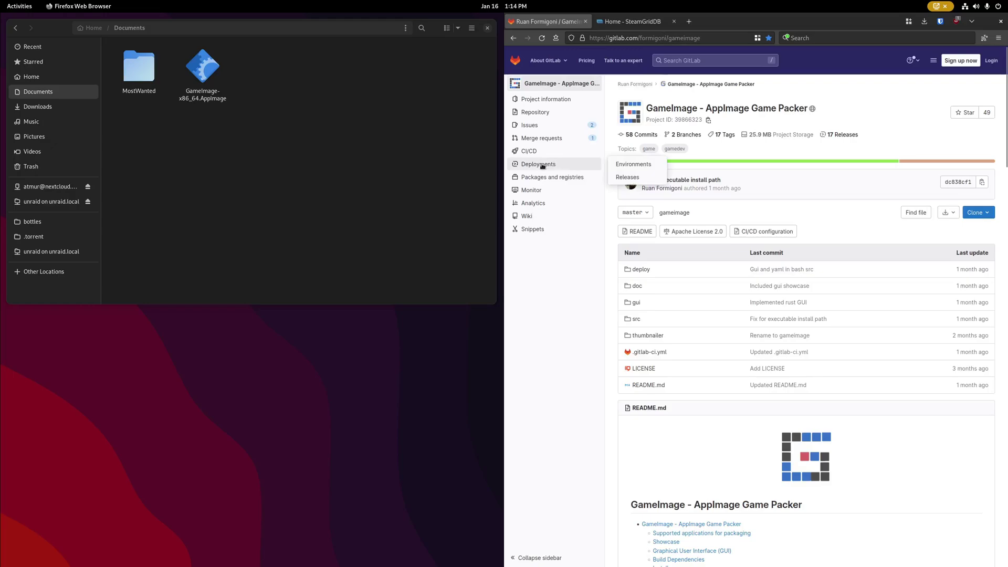
left_click(632, 175)
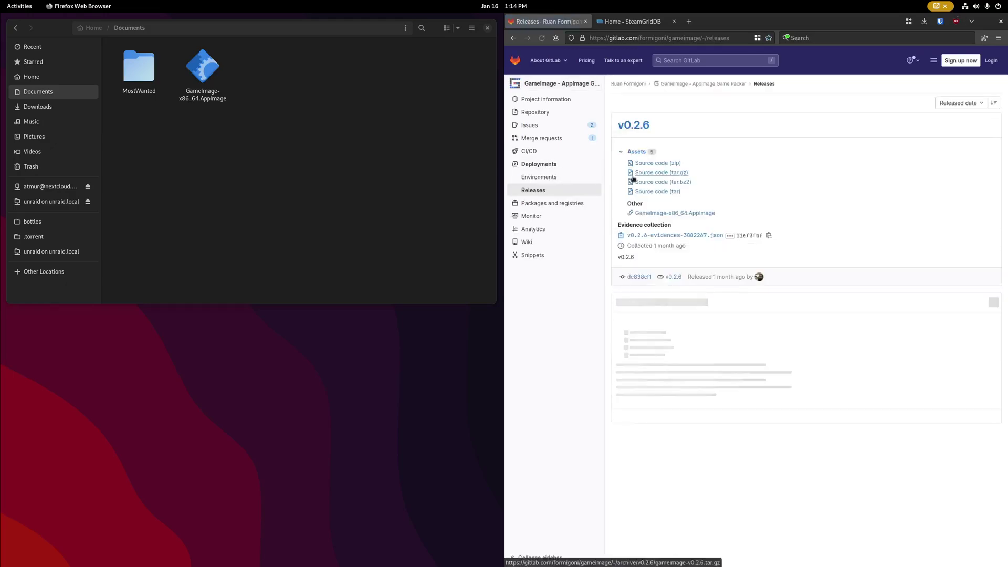
left_click_drag(731, 216, 638, 213)
Step: In Files, select the downloaded GameImage AppImage, then clear the selection
left_click(239, 73)
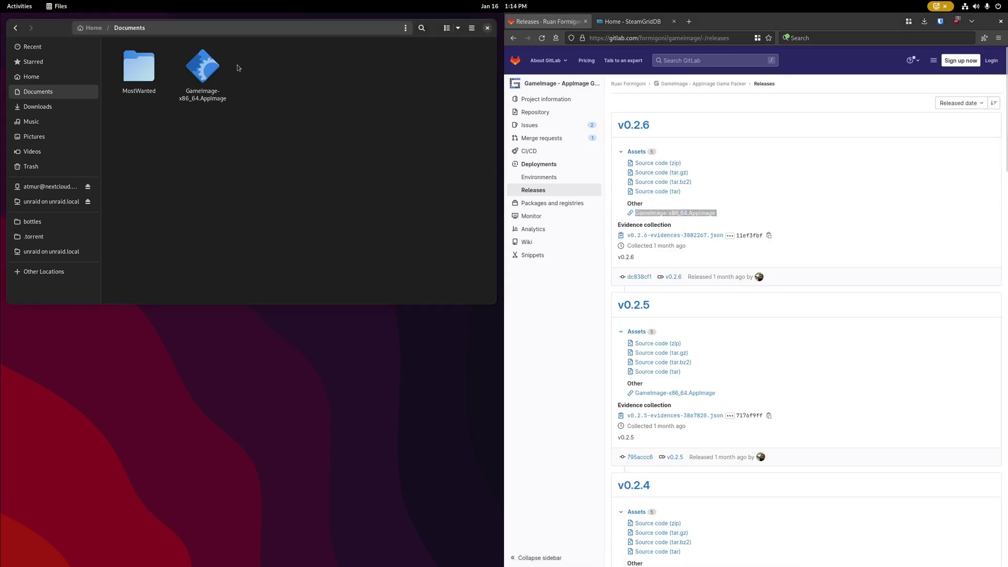
left_click(205, 63)
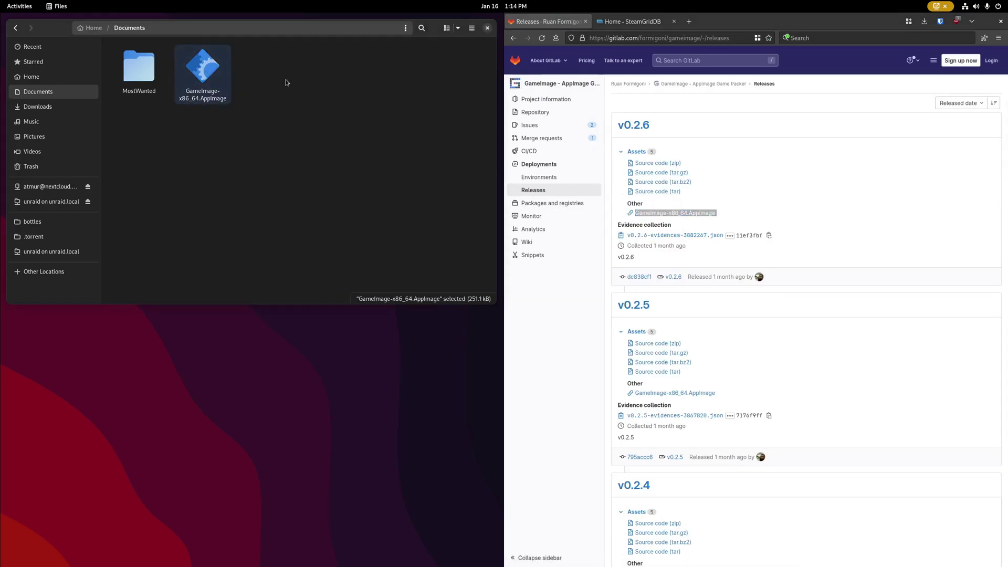
left_click(365, 128)
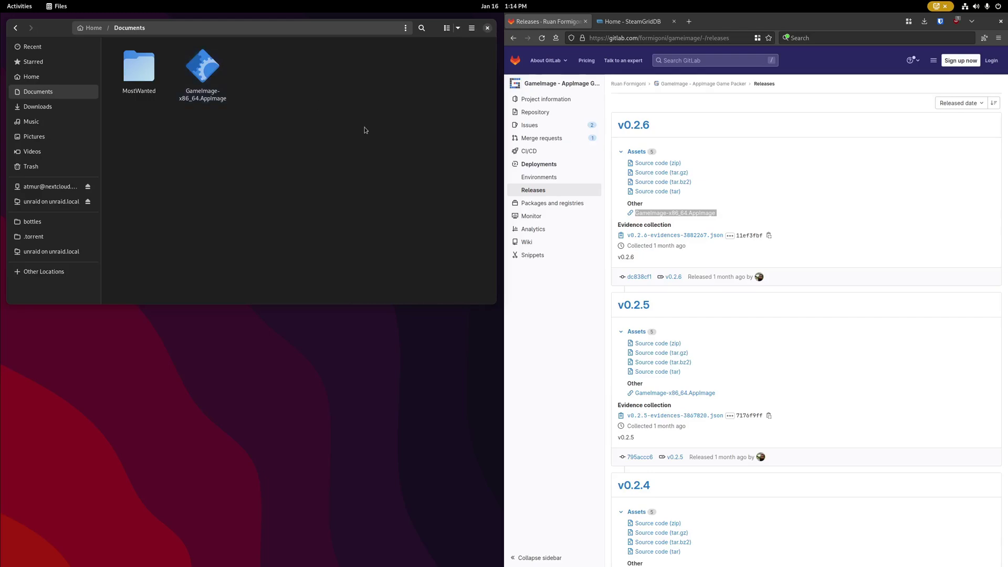
Step: Open MostWanted, drag the icon folder's cover.png to SteamGridDB, then select all rom files including speed.exe
double_click(141, 75)
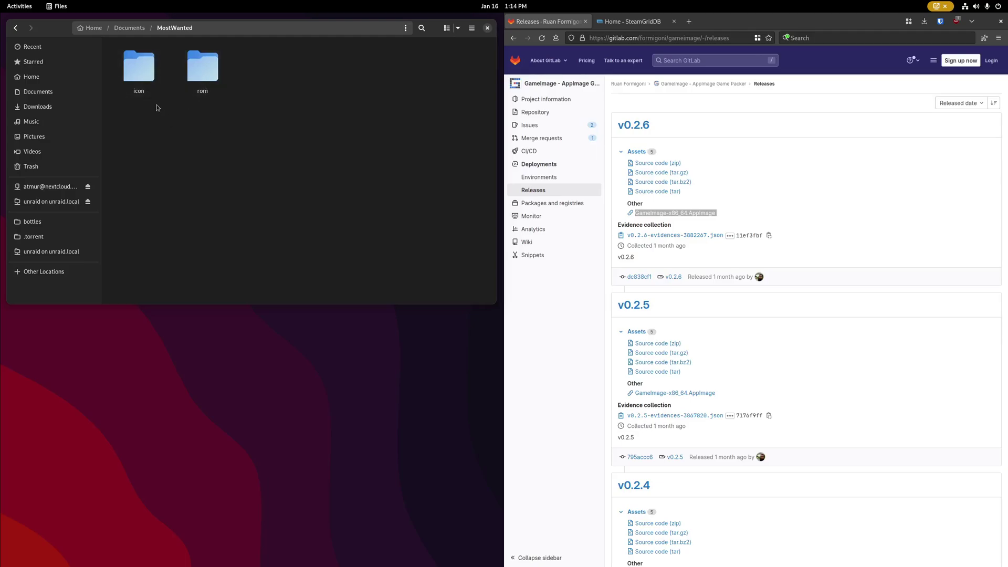
double_click(147, 77)
left_click_drag(134, 68, 469, 233)
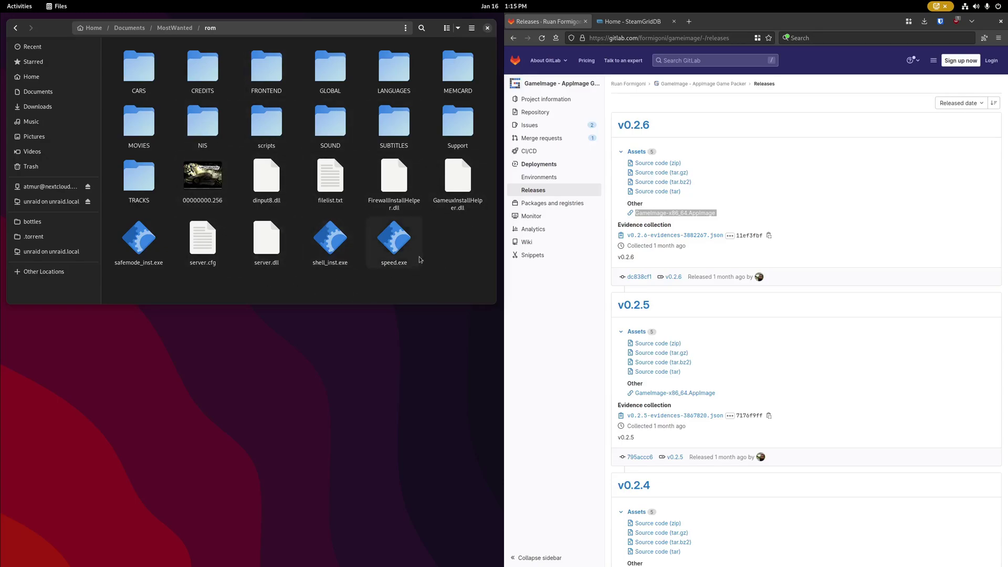
left_click(394, 255)
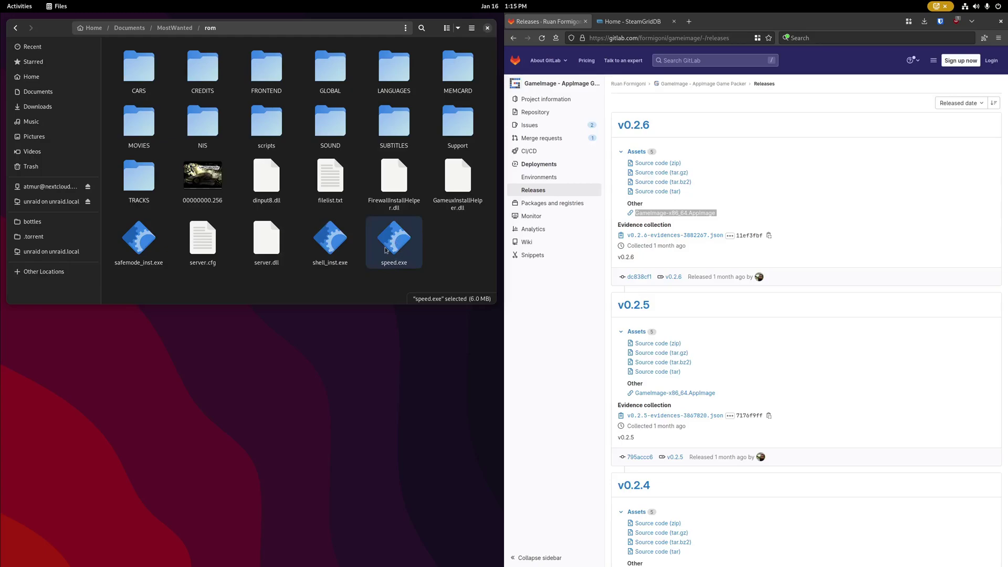
left_click_drag(465, 265, 112, 45)
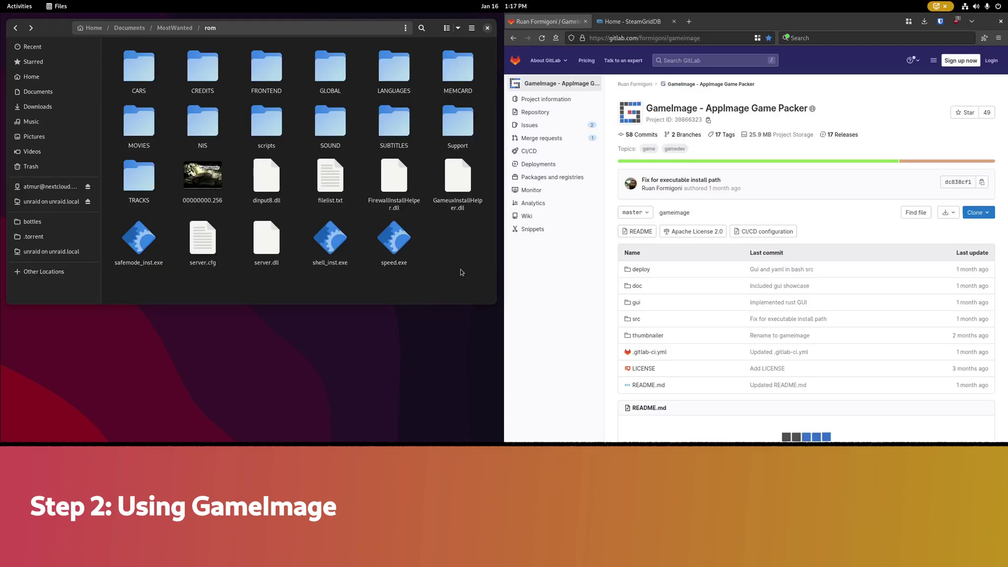
Step: Open a terminal in the Documents folder and reposition its window
left_click(129, 28)
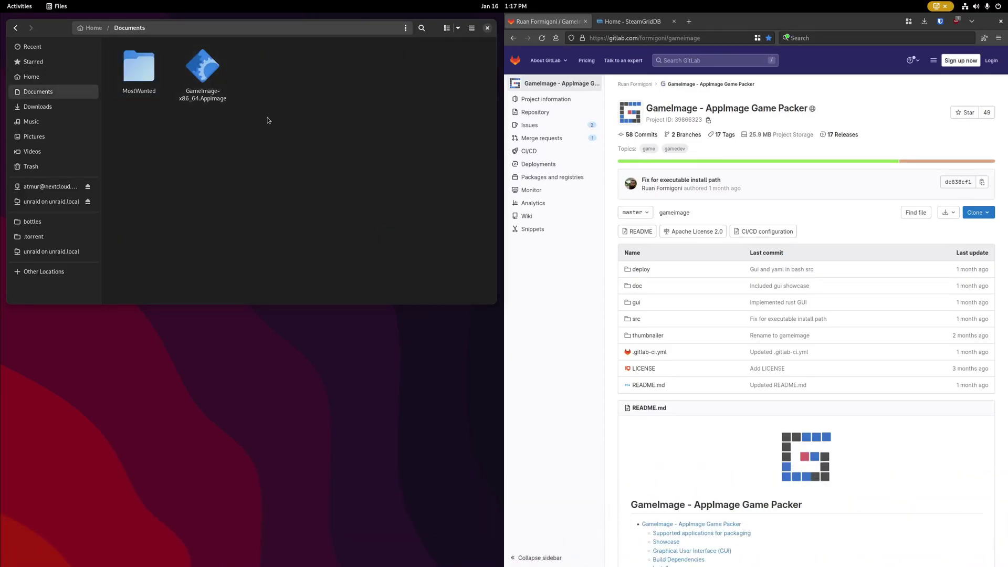
right_click(250, 161)
left_click(284, 246)
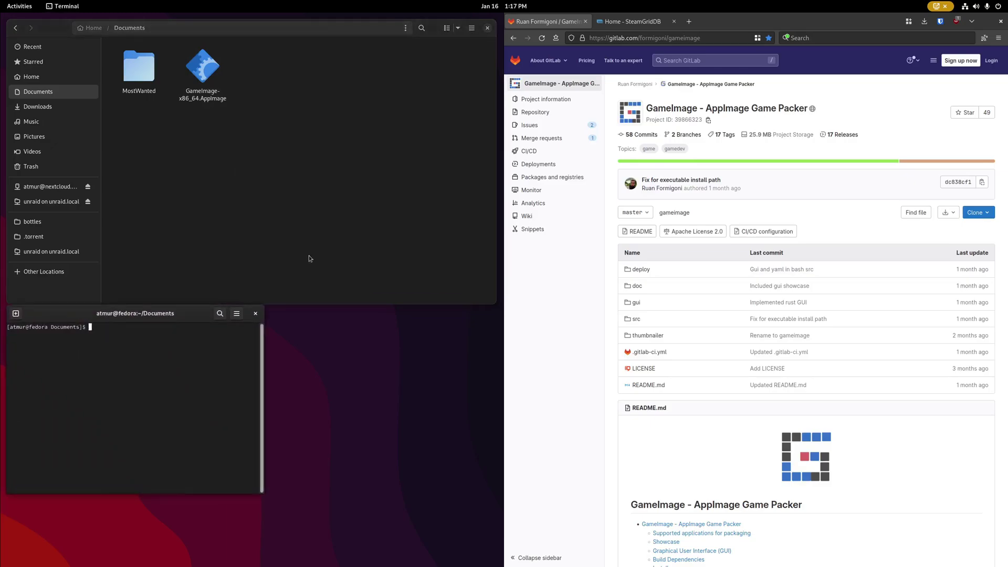
left_click_drag(168, 313, 396, 322)
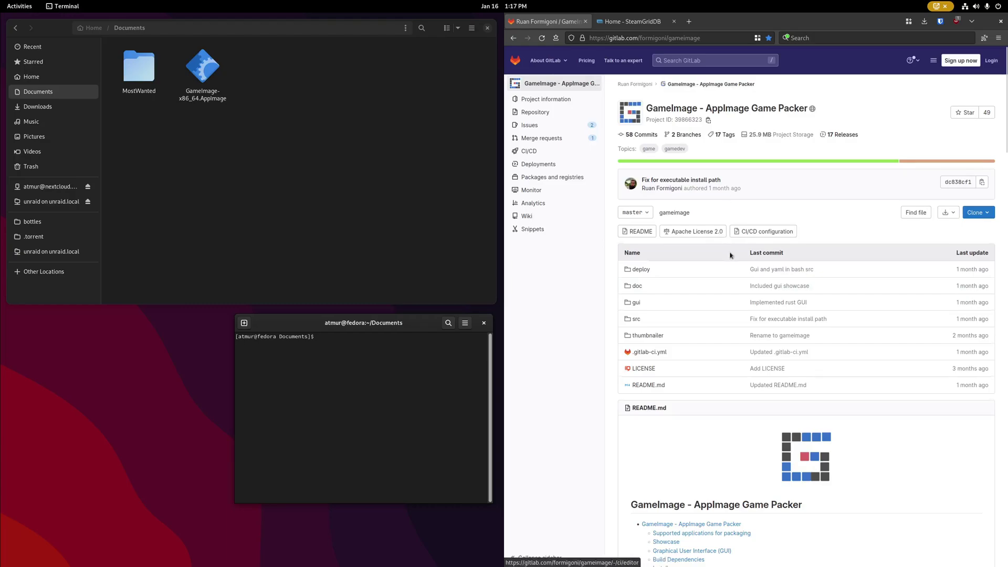
Step: Review the docs' wine example and start the command with ./GameImage-x86_64.AppImage
scroll(730, 251, "down", 10)
scroll(732, 249, "down", 15)
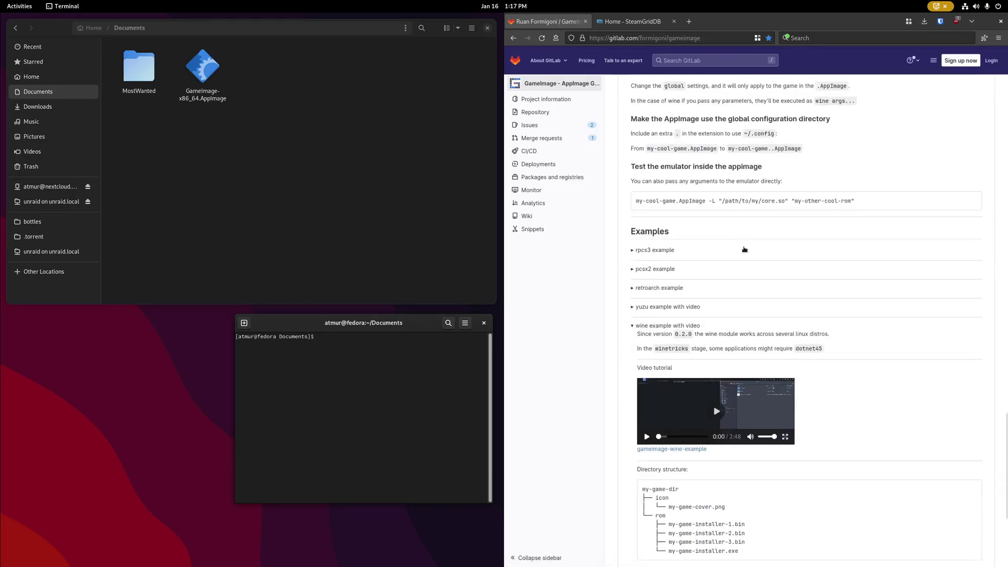
scroll(676, 311, "down", 3)
left_click(696, 190)
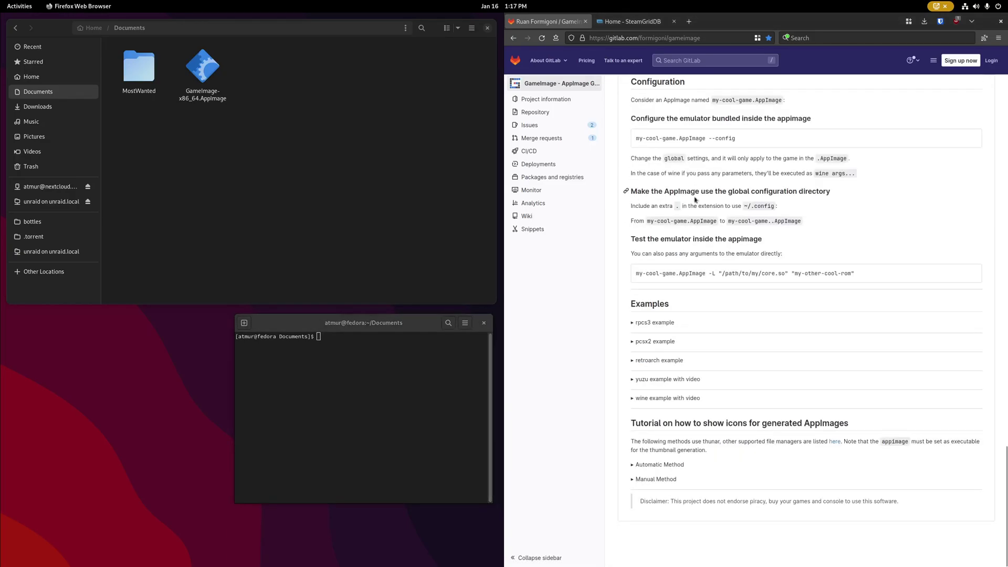
left_click(668, 398)
scroll(760, 293, "down", 6)
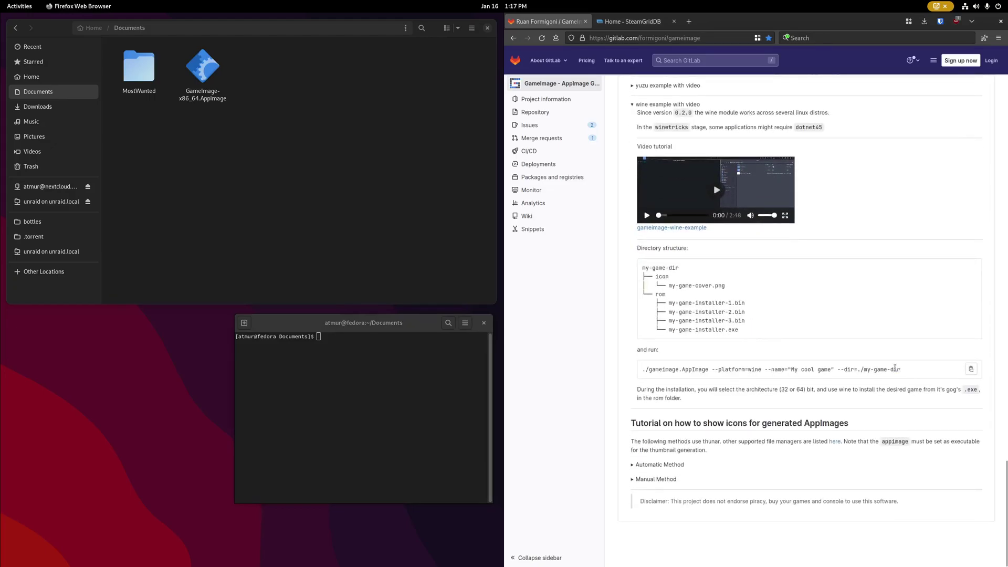
left_click_drag(900, 370, 642, 371)
left_click(394, 383)
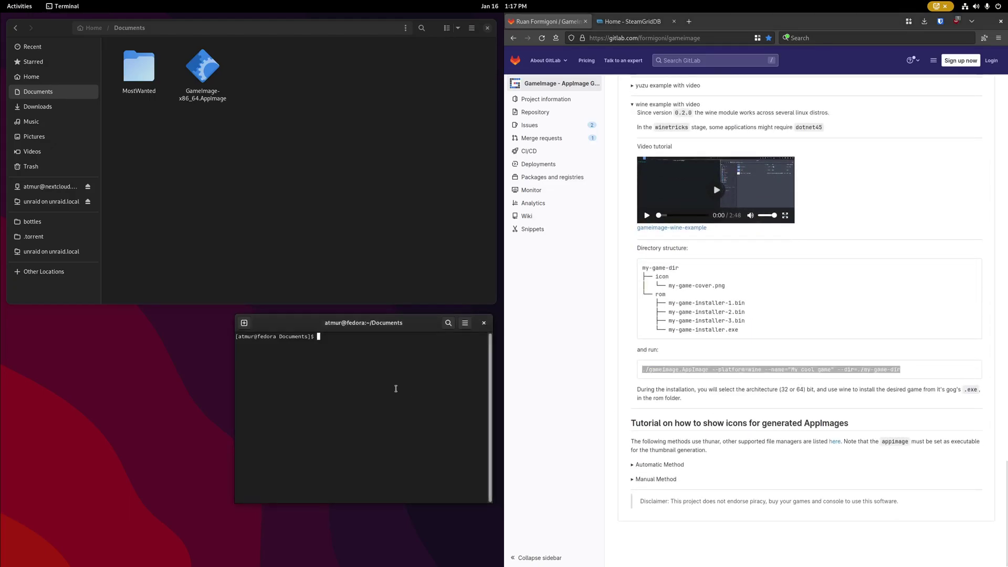
type("./Ga")
key("Tab")
Step: Confirm in Properties that GameImage-x86_64.AppImage is executable
left_click(219, 87)
right_click(220, 87)
left_click(251, 217)
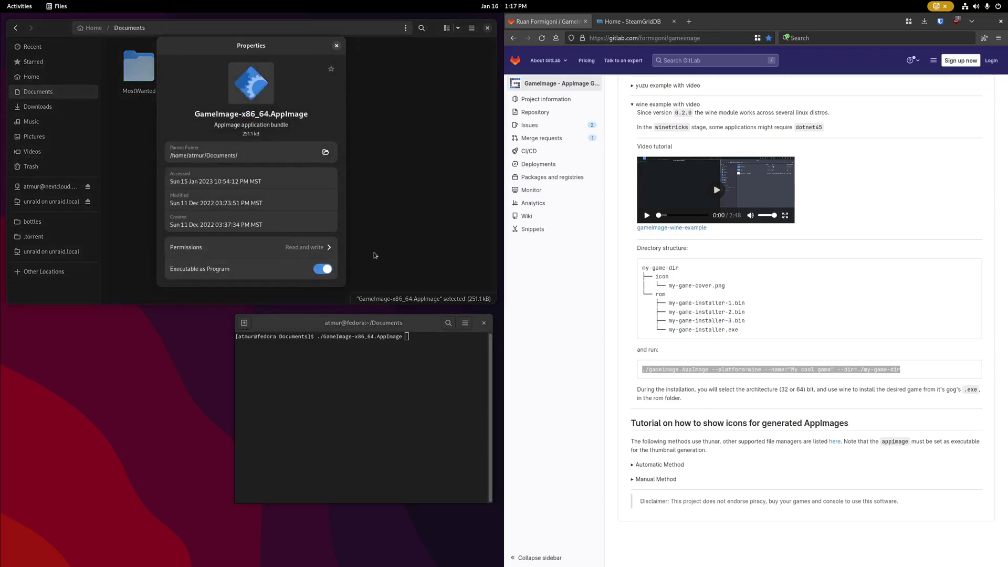
left_click(336, 46)
Step: Complete the command with --platform=wine --name="NFSMW" --dir=./MostWanted
left_click(391, 322)
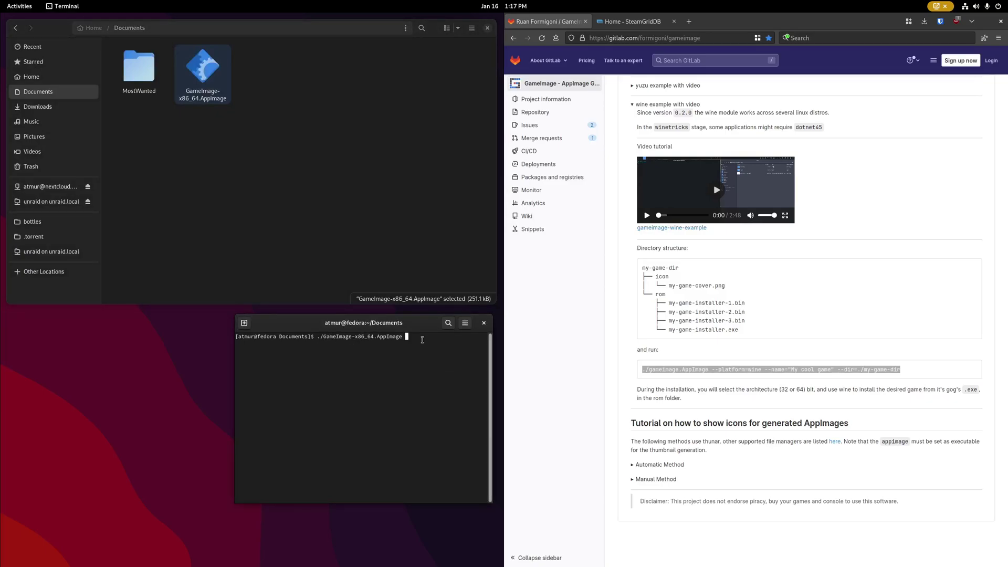
type("--platyf")
key("BackSpace")
key("BackSpace")
type("form=wine --name=\"NFSMW\" --dir=")
type("/")
key("BackSpace")
type("./MostWanted")
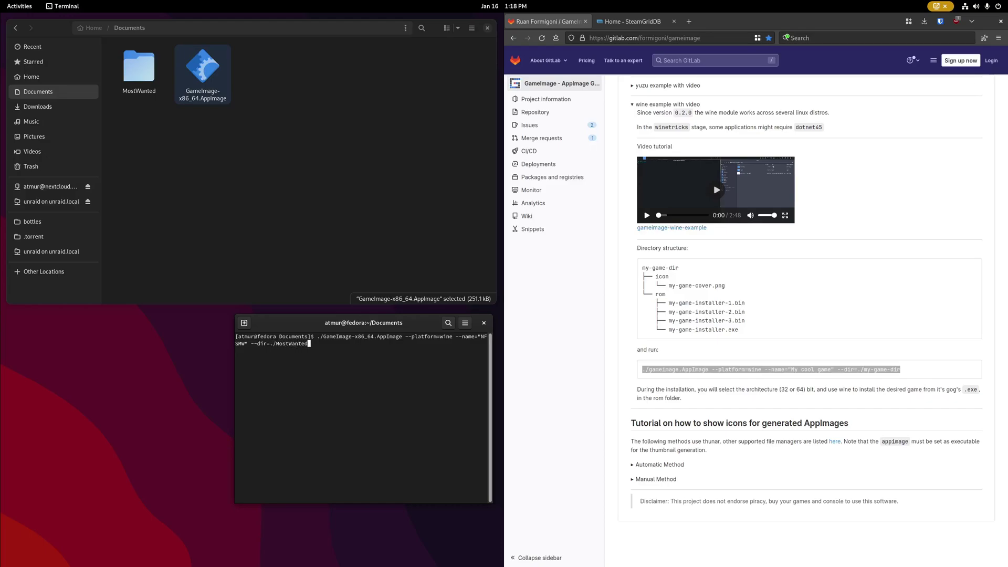
Step: Run the GameImage command and choose Run once in AppImageLauncher's integration prompt
key("Return")
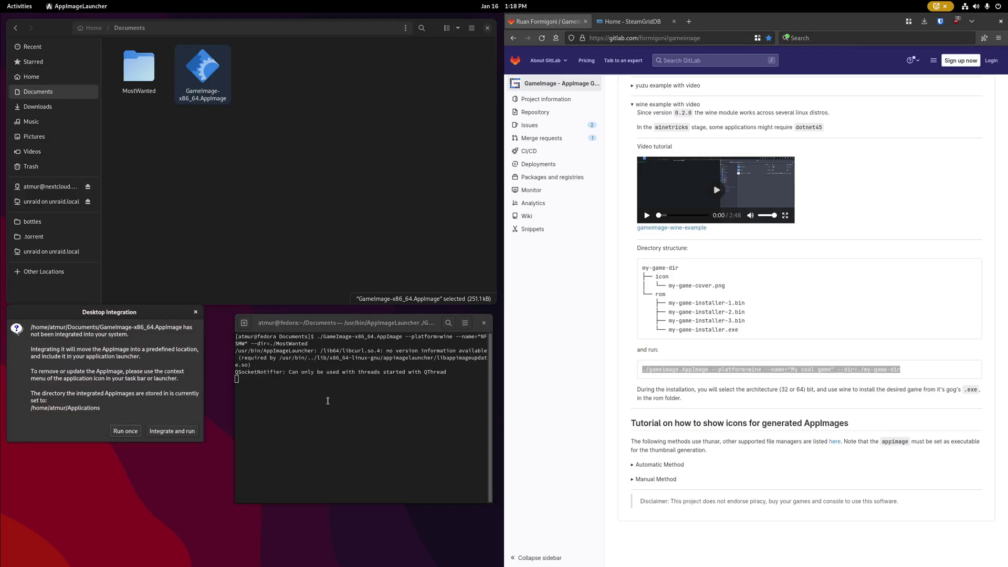
left_click_drag(100, 319, 111, 333)
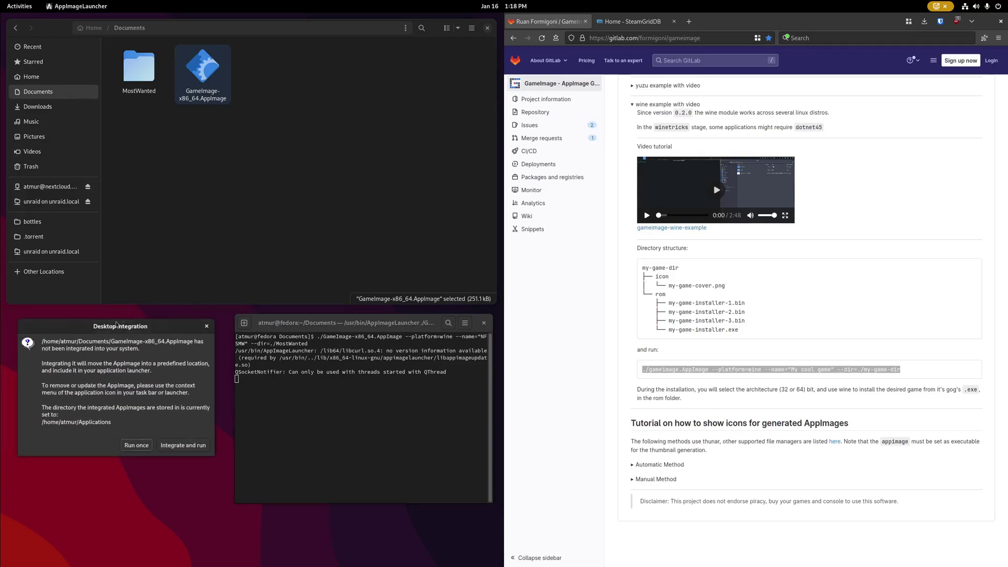
left_click(136, 445)
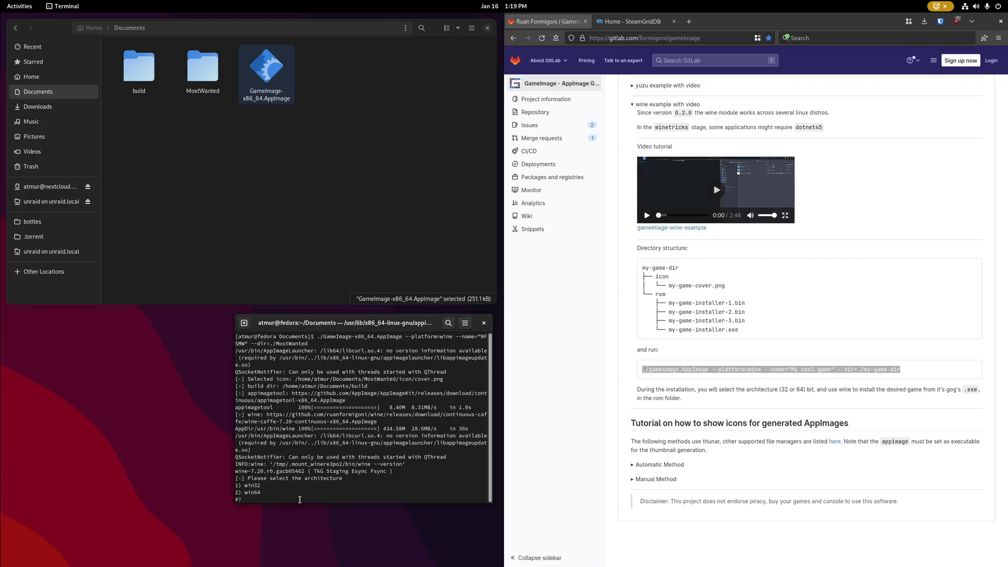
Step: Choose win64 (option 2), skip winetricks, and launch winecfg at the wine prompt
type("2")
key("Return")
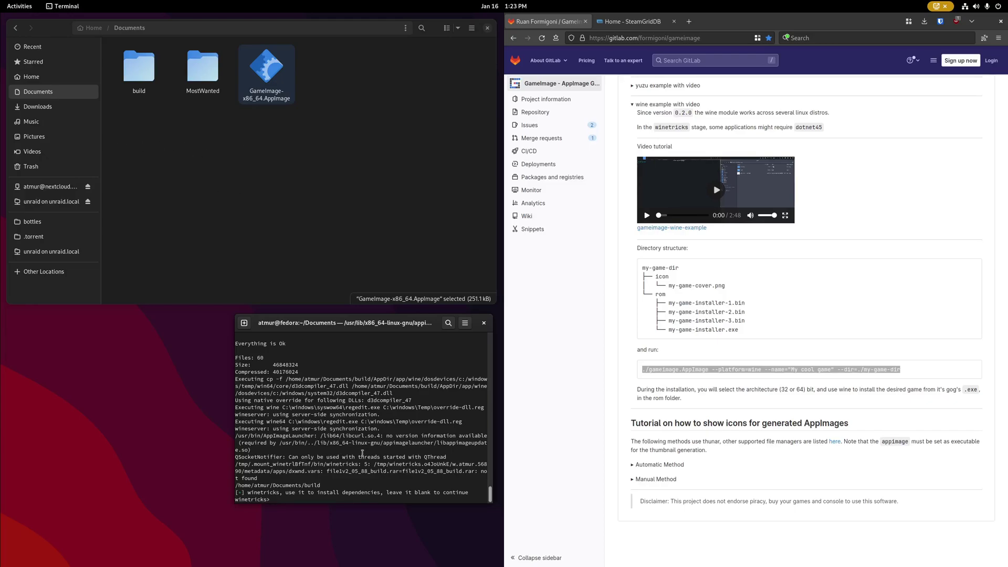
key("Return")
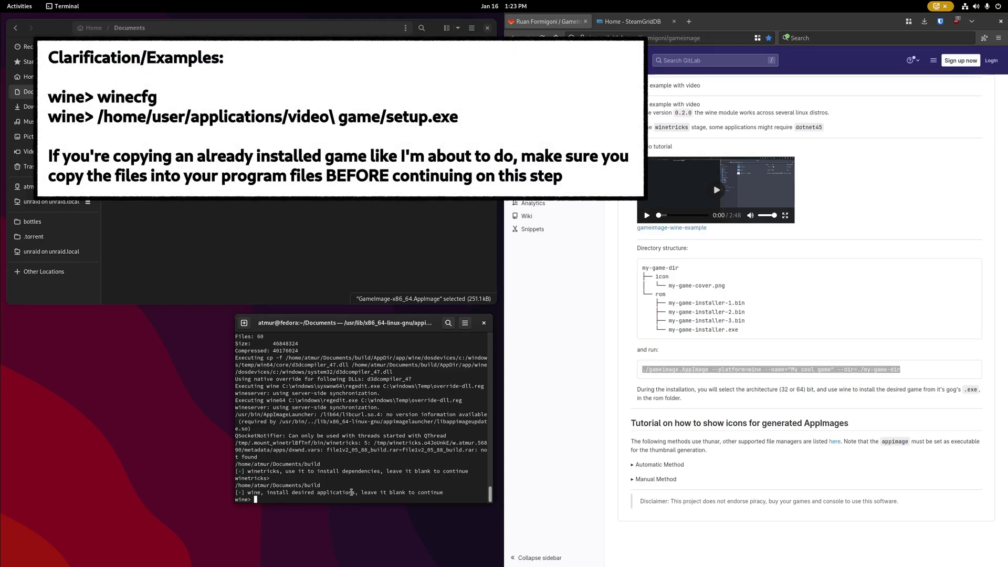
type("winecfg")
key("Return")
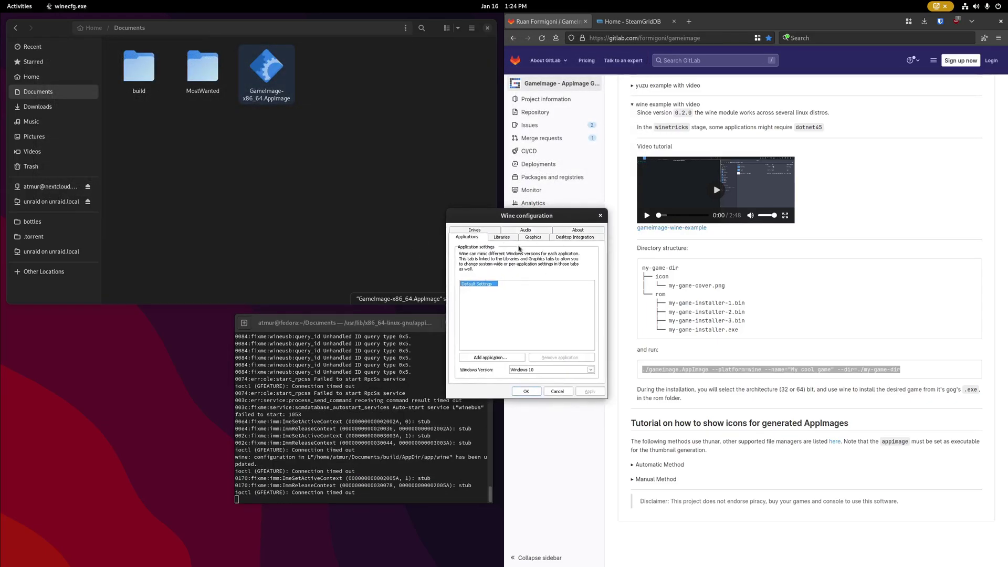
Step: Add a dinput8 library override on the Libraries tab and save with OK
left_click(501, 237)
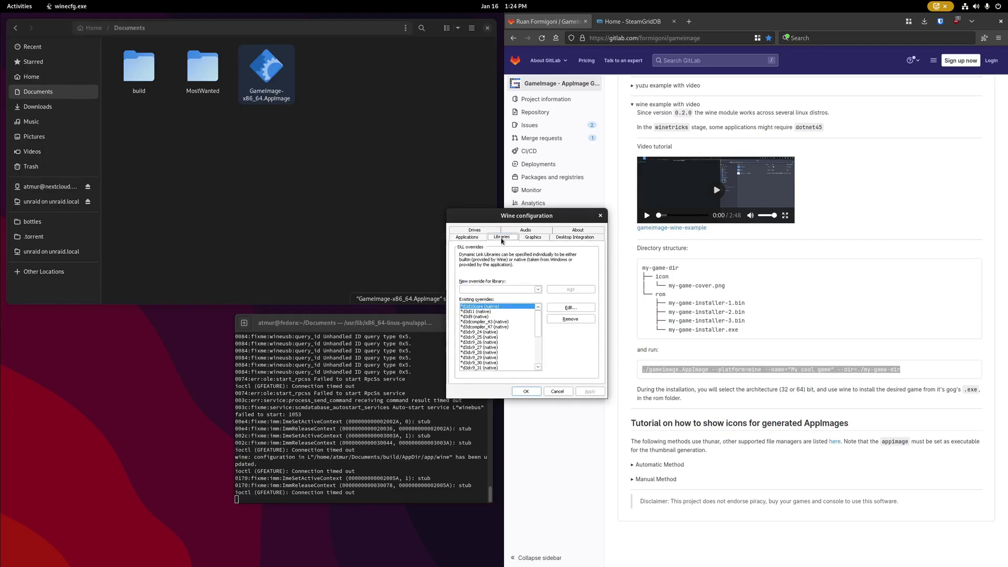
left_click(478, 288)
type("dinp")
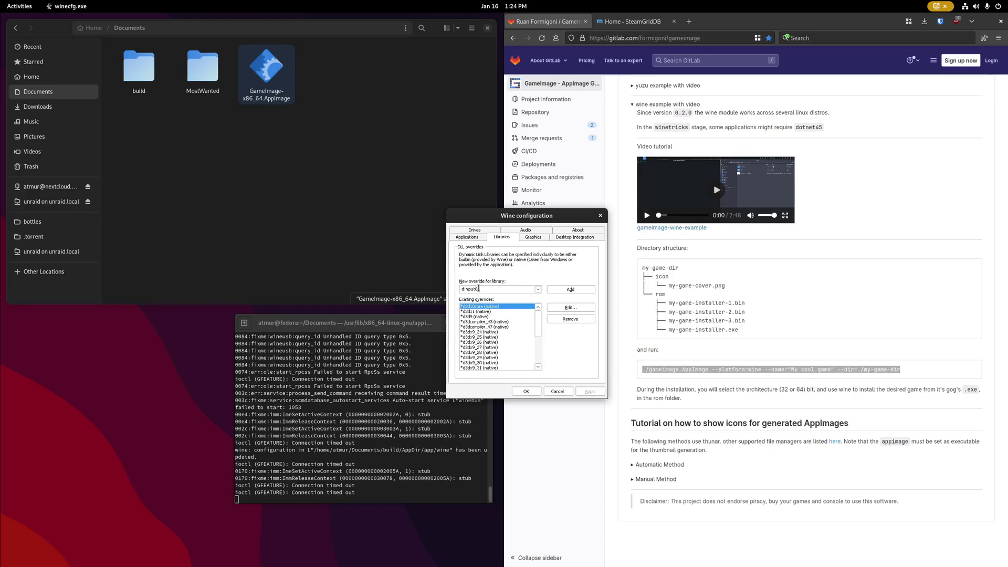
type("ut8")
left_click(565, 290)
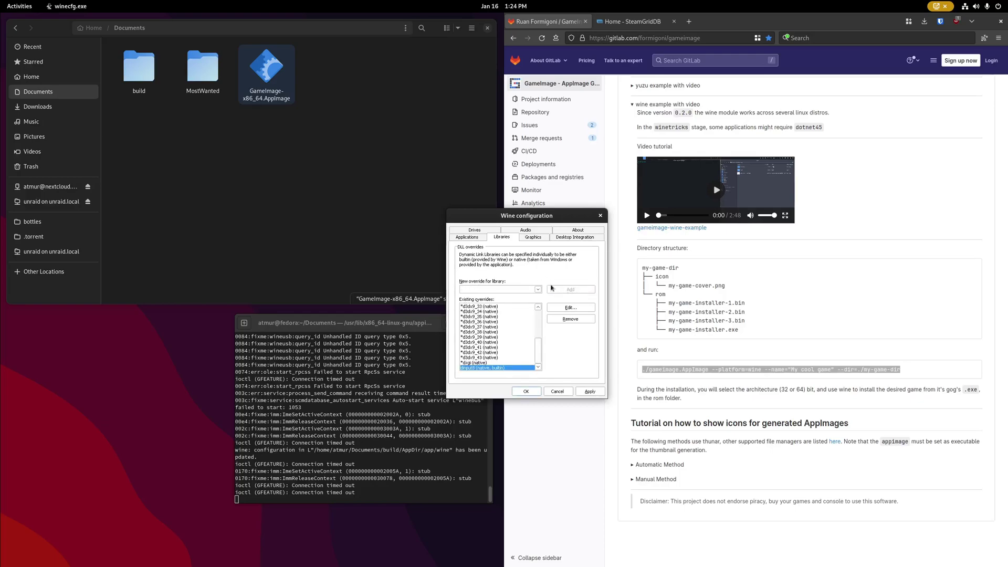
left_click(524, 392)
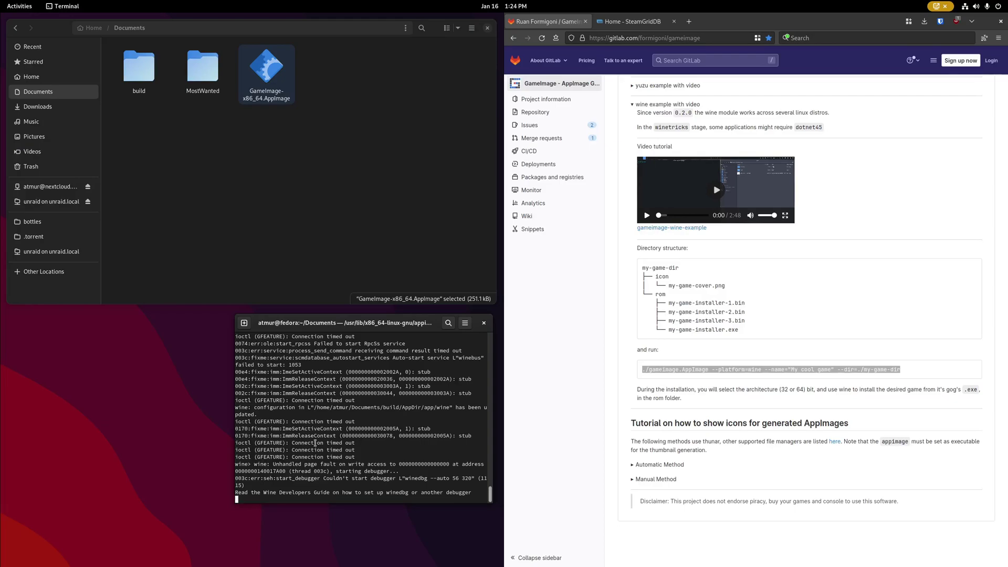
Step: Type the setup.exe installer path at the wine prompt, then erase it
type("/home/username/Documents/setup.exe")
key("BackSpace")
key("BackSpace")
key("BackSpace")
key("BackSpace")
key("BackSpace")
key("BackSpace")
key("BackSpace")
key("BackSpace")
key("BackSpace")
key("BackSpace")
key("BackSpace")
key("BackSpace")
key("BackSpace")
key("BackSpace")
key("BackSpace")
key("BackSpace")
key("BackSpace")
key("BackSpace")
key("BackSpace")
key("BackSpace")
key("BackSpace")
key("BackSpace")
key("BackSpace")
key("BackSpace")
key("BackSpace")
key("BackSpace")
key("BackSpace")
key("BackSpace")
key("BackSpace")
key("BackSpace")
key("BackSpace")
key("BackSpace")
key("BackSpace")
key("BackSpace")
Step: Select everything in MostWanted/rom and copy it
double_click(208, 73)
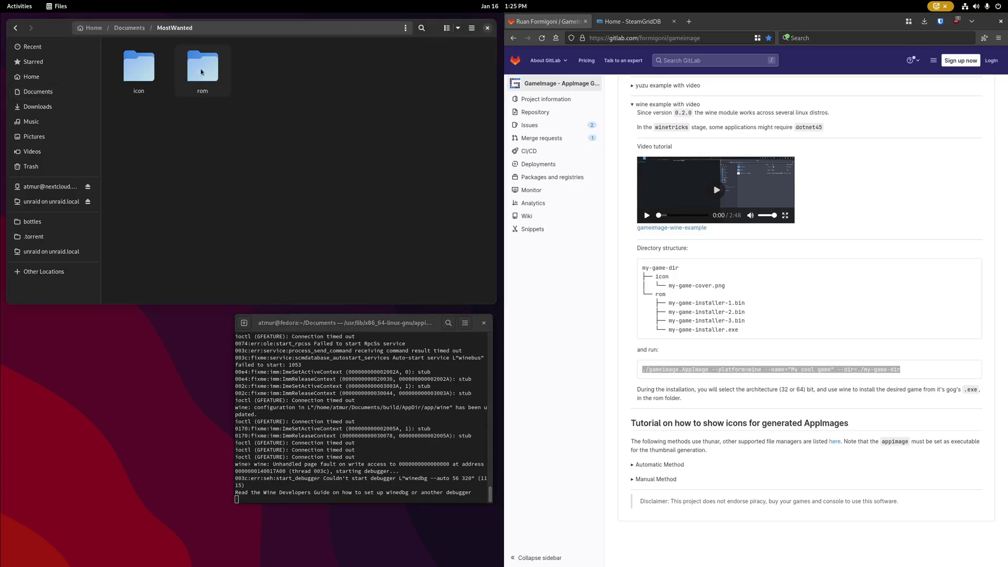
double_click(202, 73)
left_click_drag(476, 281, 151, 68)
right_click(151, 68)
left_click(186, 136)
Step: Navigate to build/AppDir/app/wine/drive_c/Program Files (x86)
left_click(131, 28)
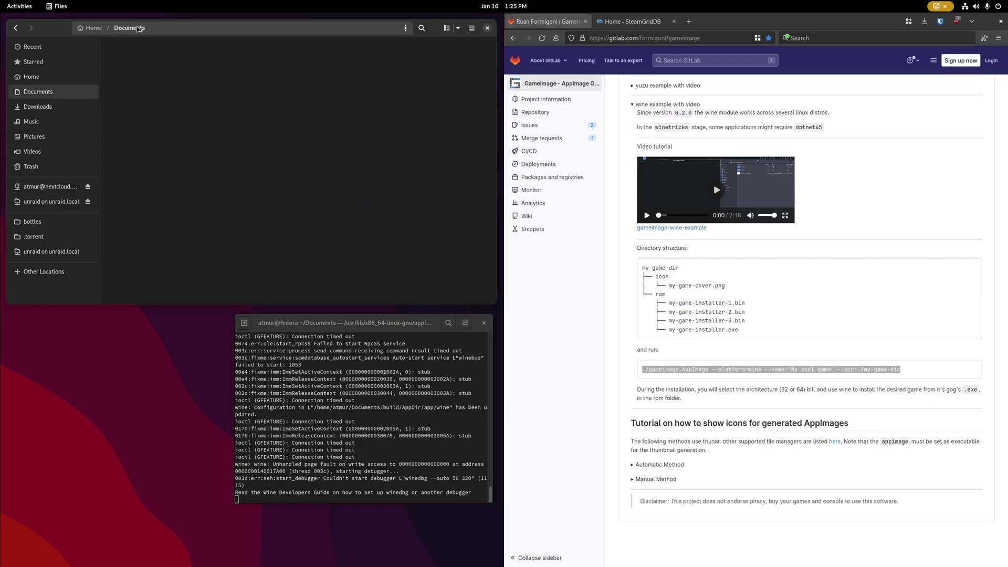
double_click(144, 68)
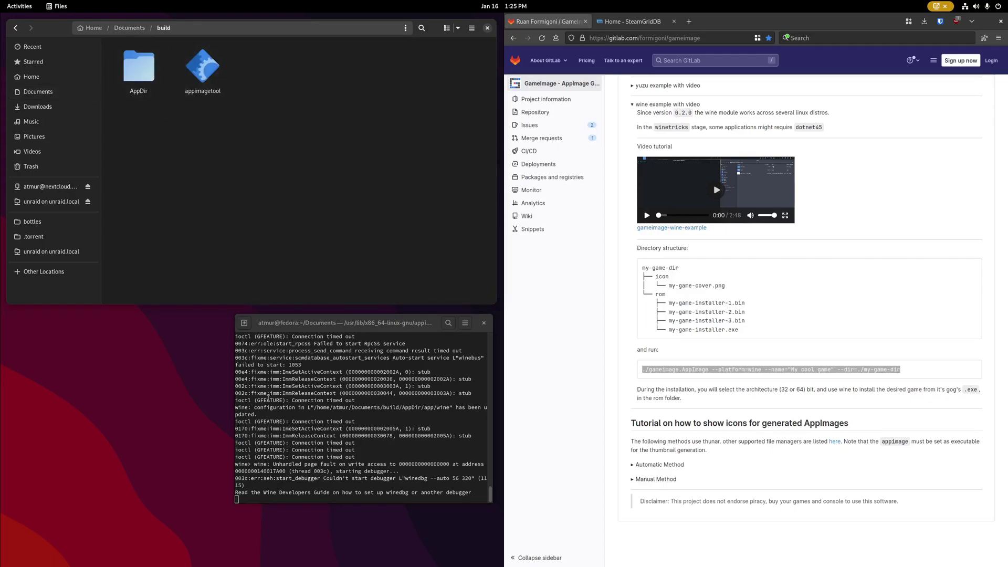
double_click(145, 80)
double_click(147, 78)
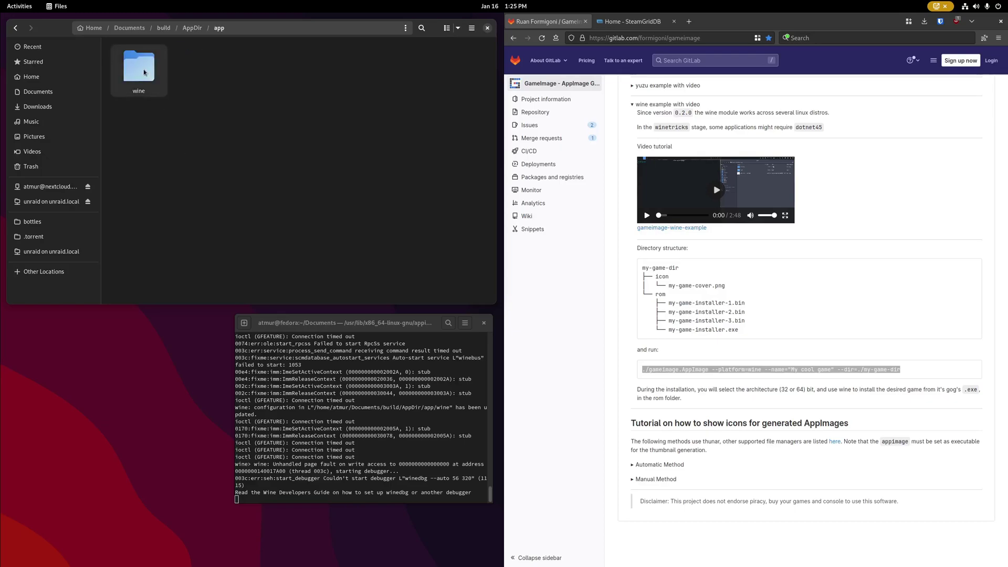
double_click(144, 68)
double_click(207, 75)
double_click(277, 83)
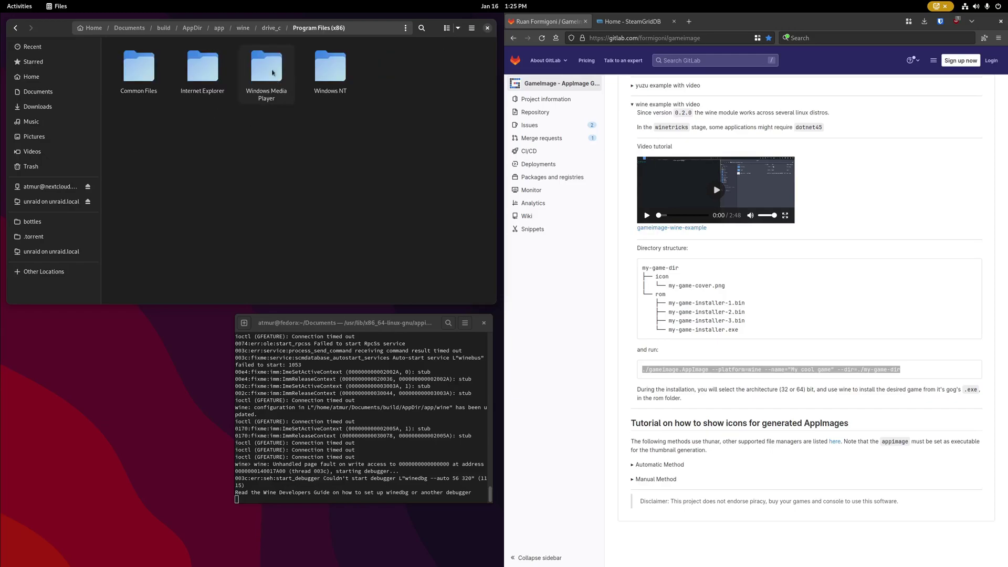
left_click(271, 28)
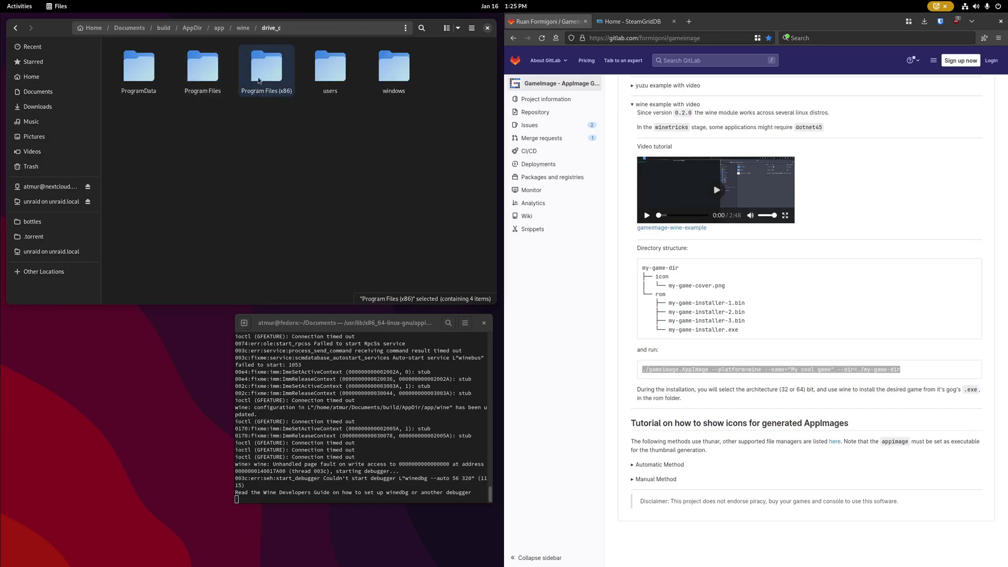
double_click(259, 80)
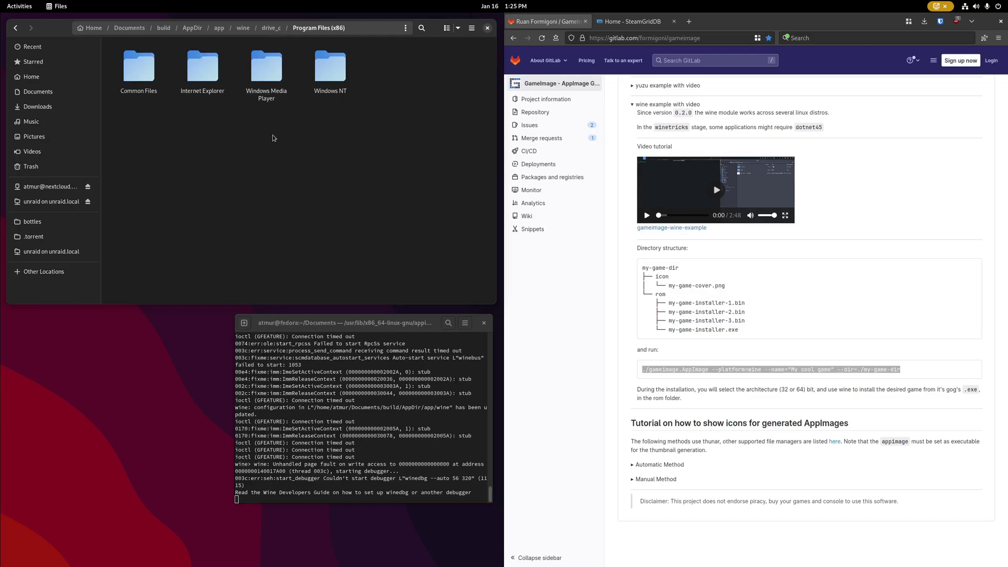
Step: Permanently delete the game files mistakenly pasted directly into Program Files (x86)
right_click(251, 144)
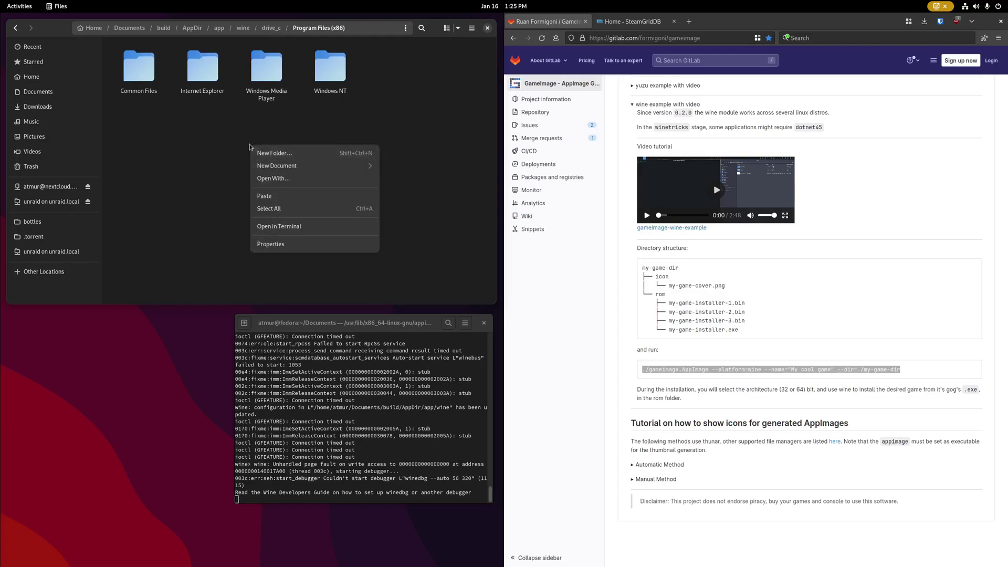
left_click(286, 197)
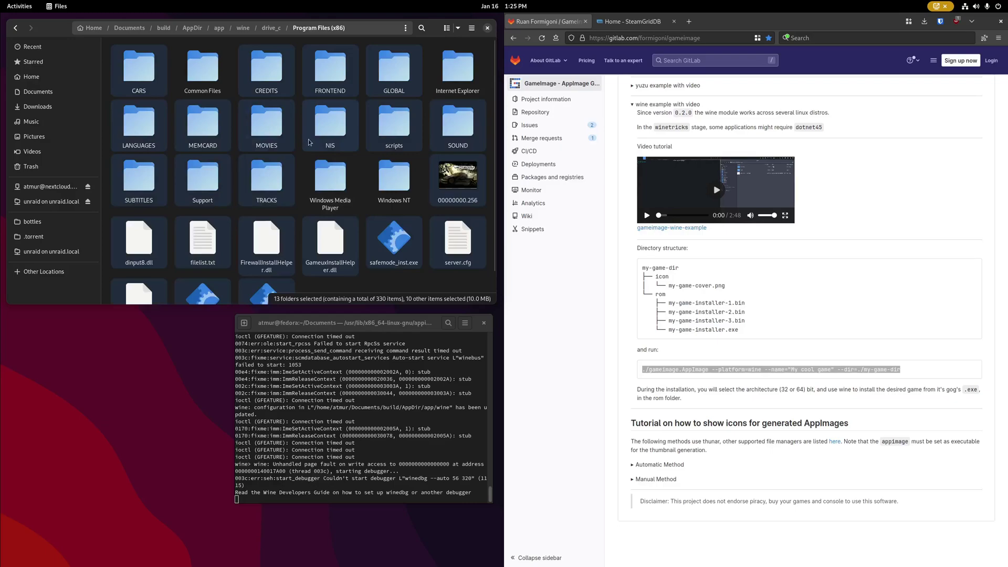
key("shift+Delete")
key("Return")
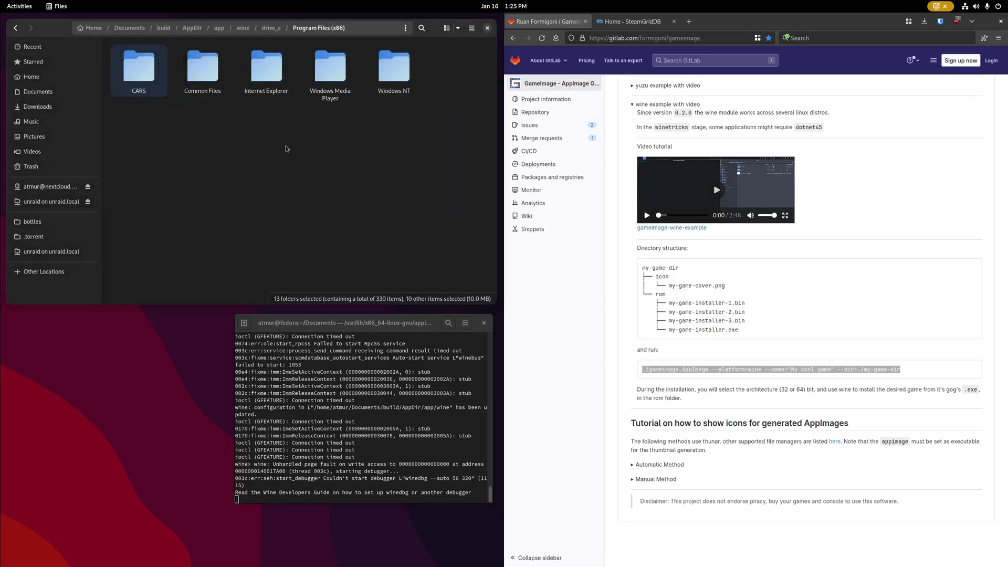
Step: Create an NSFMW folder and paste the game files into it
right_click(284, 149)
left_click(279, 145)
type("M")
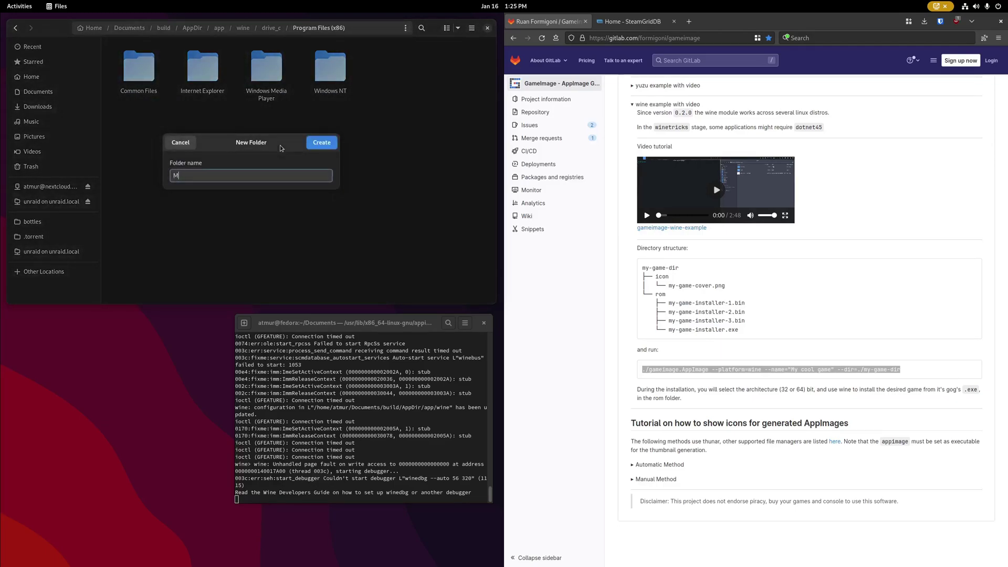
key("BackSpace")
type("NSFMW")
key("Return")
key("Return")
key("ctrl+v")
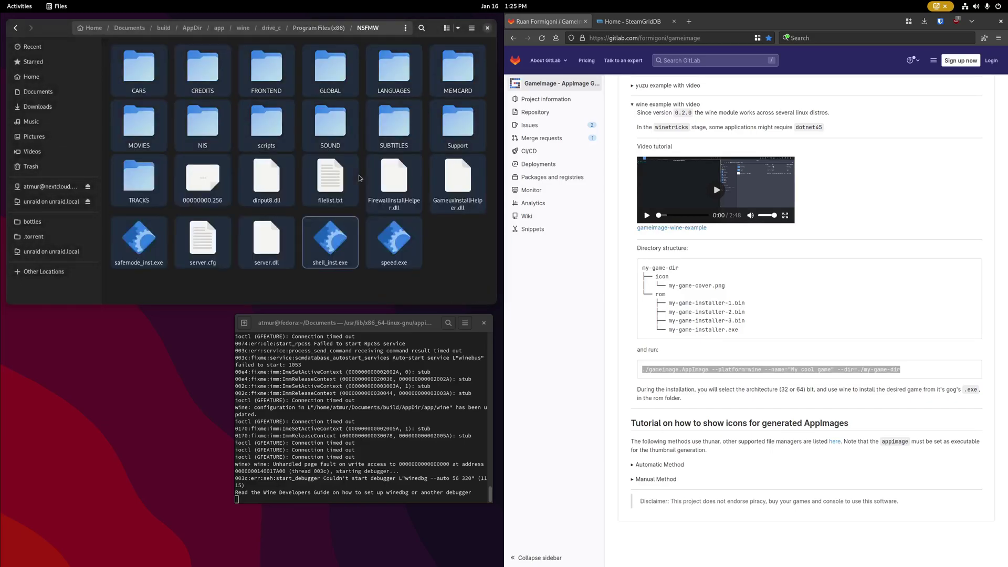
left_click(309, 467)
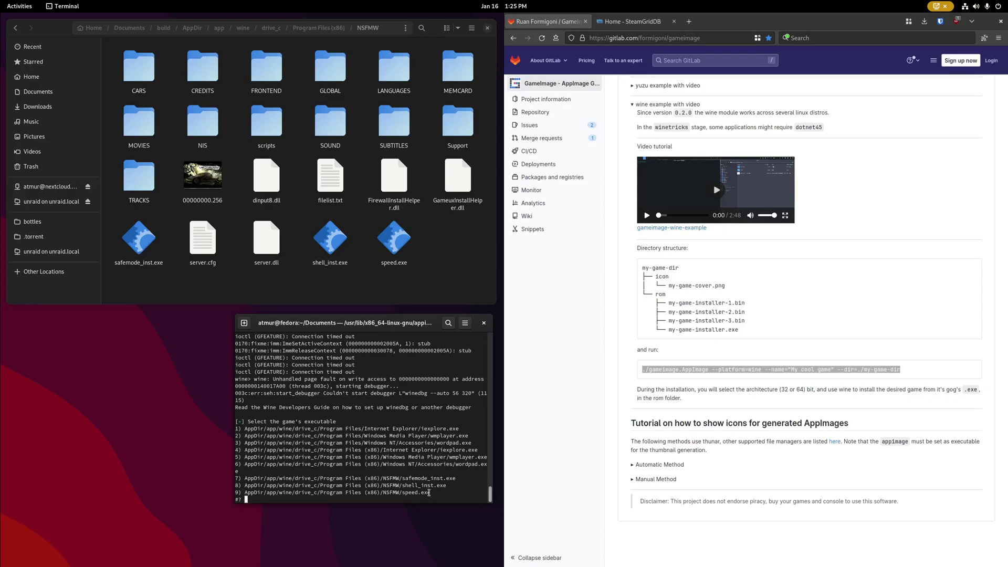
Step: Pick option 9, NSFMW/speed.exe, as the executable and accept the AppRun script to start packing
type("9")
key("Return")
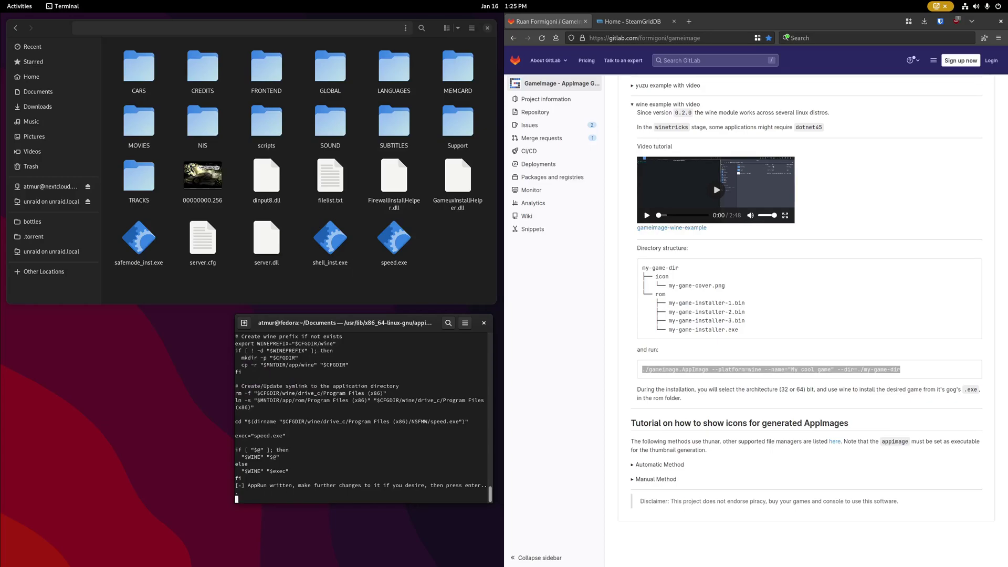
left_click(438, 291)
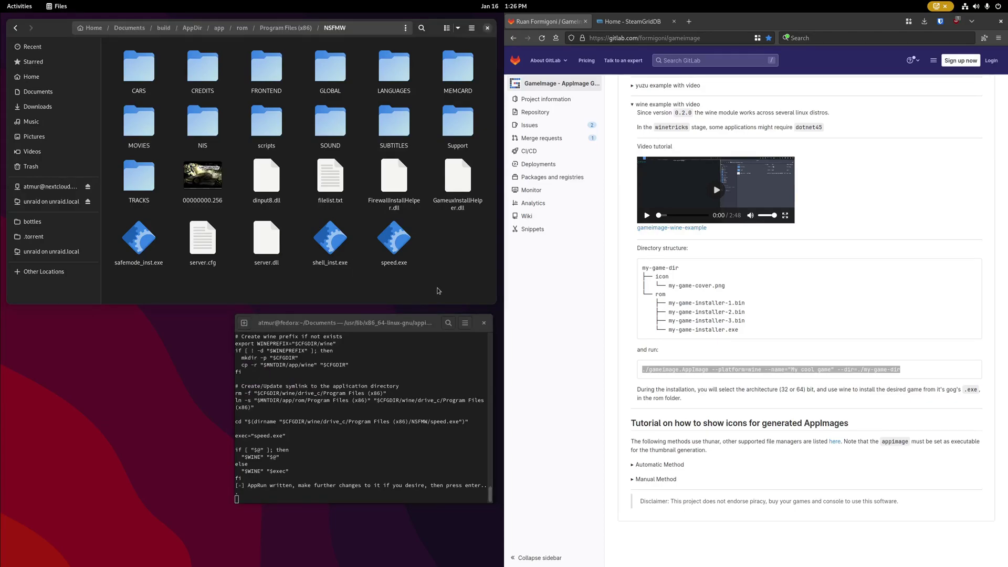
left_click(318, 497)
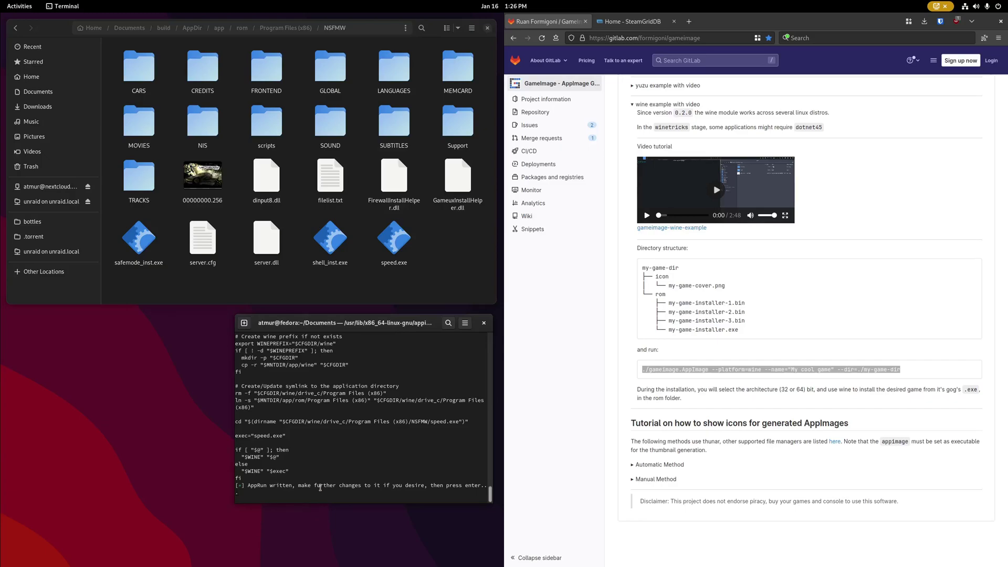
key("Return")
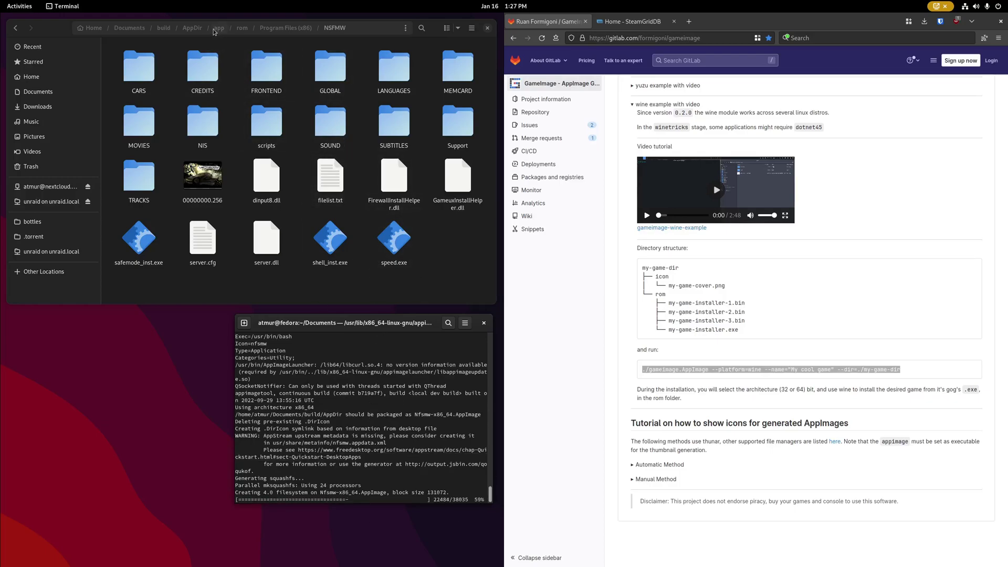
Step: Check the properties of Nfsmw-x86_64.AppImage in the build folder, then delete AppDir and appimagetool
left_click(164, 29)
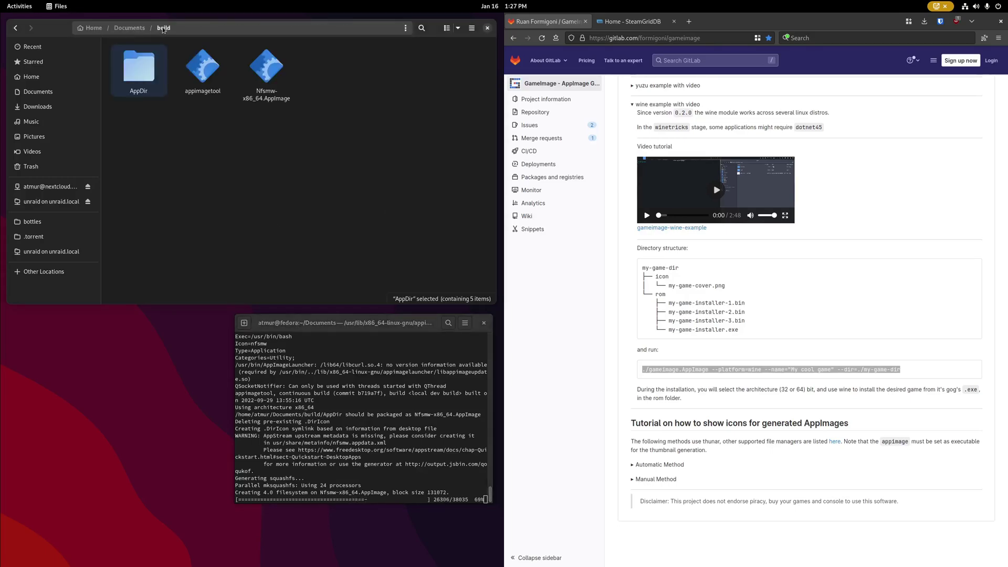
left_click(289, 90)
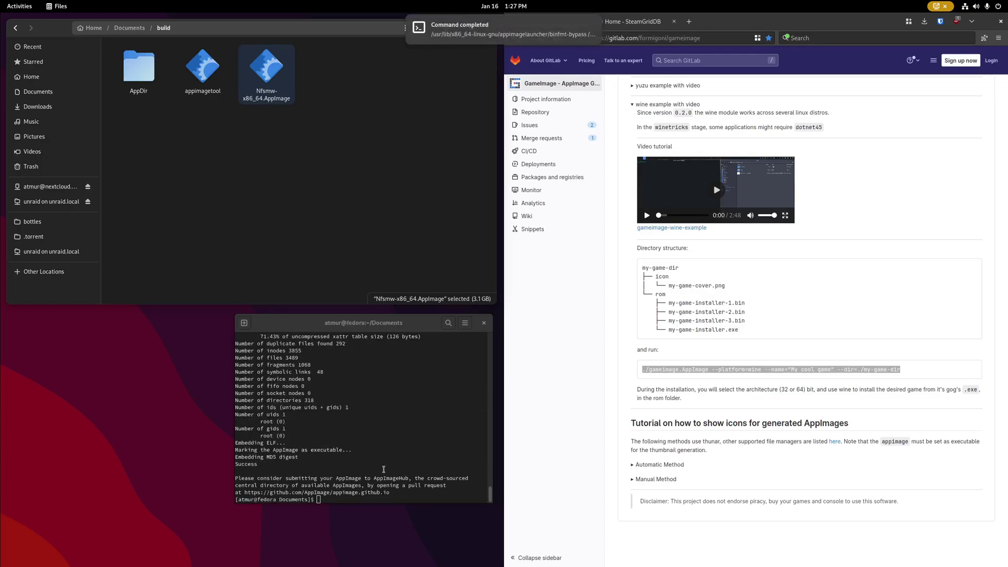
left_click(332, 211)
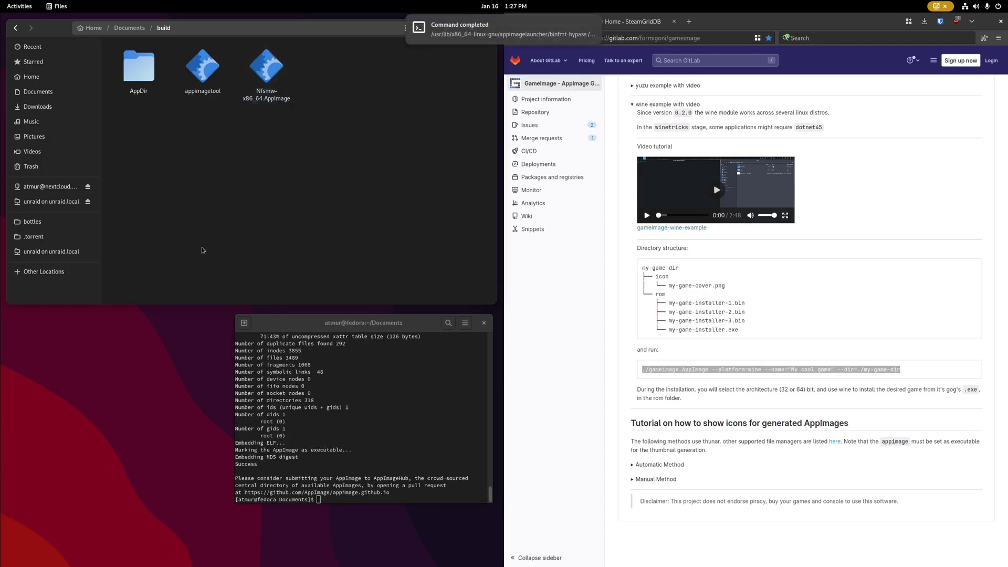
left_click(283, 65)
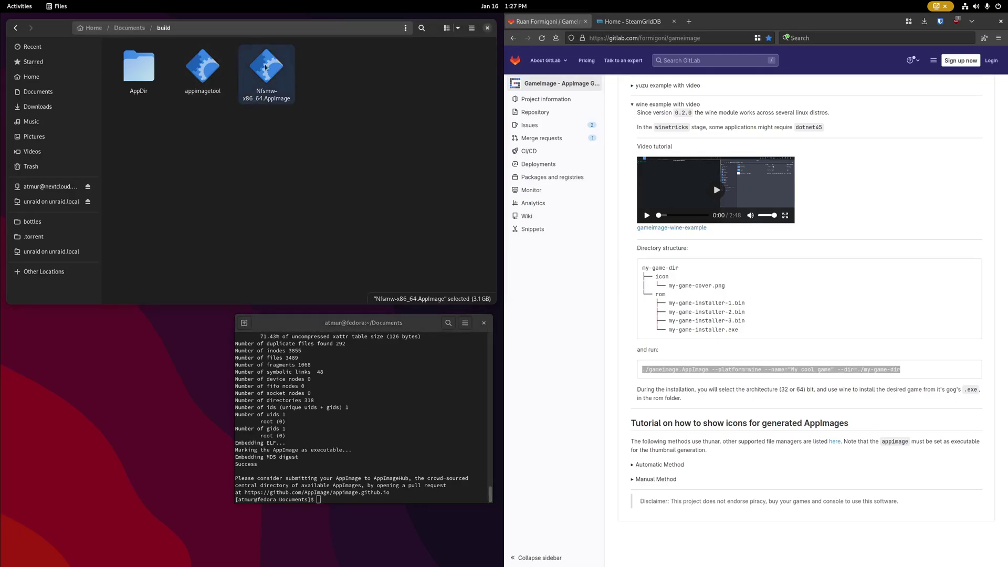
right_click(282, 86)
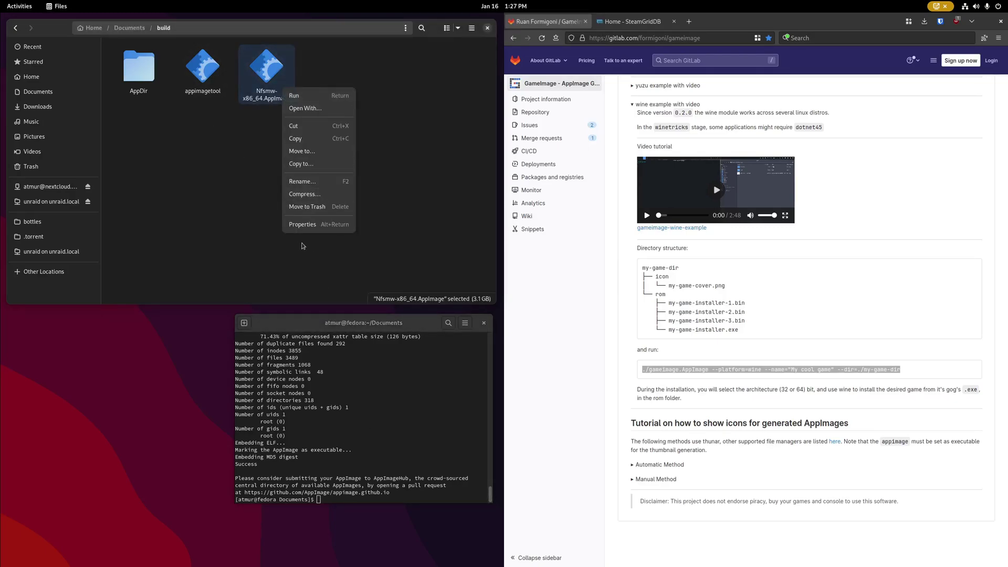
left_click(307, 225)
left_click(337, 46)
left_click_drag(223, 120, 132, 67)
key("Delete")
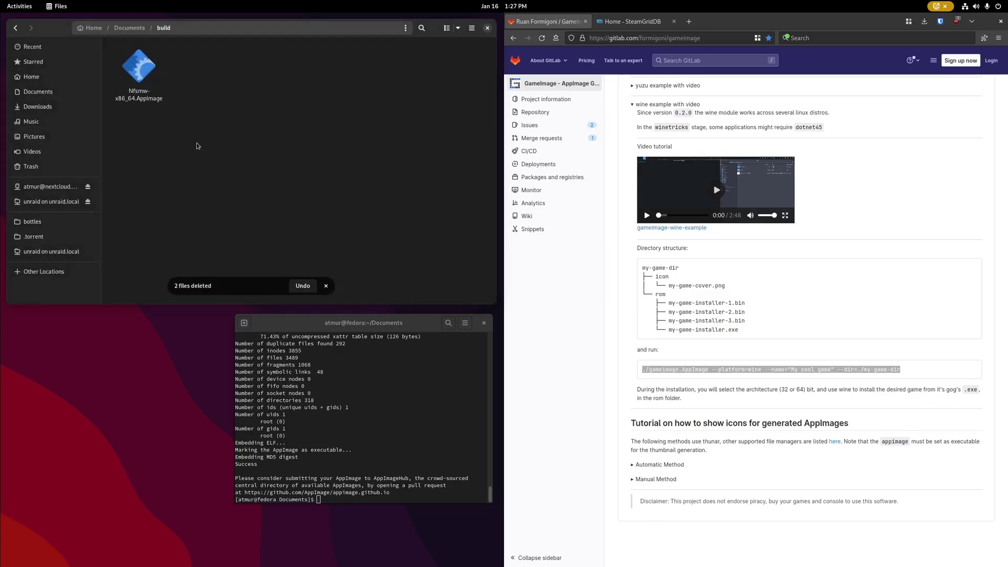
Step: Undo the deletion to restore AppDir and appimagetool, then test-run the AppImage once
key("ctrl+z")
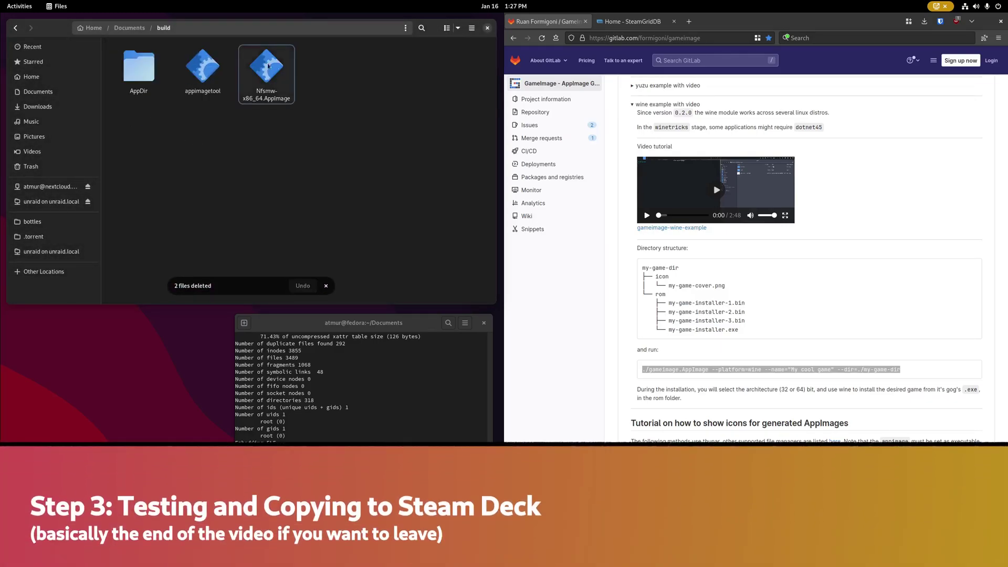
key("Return")
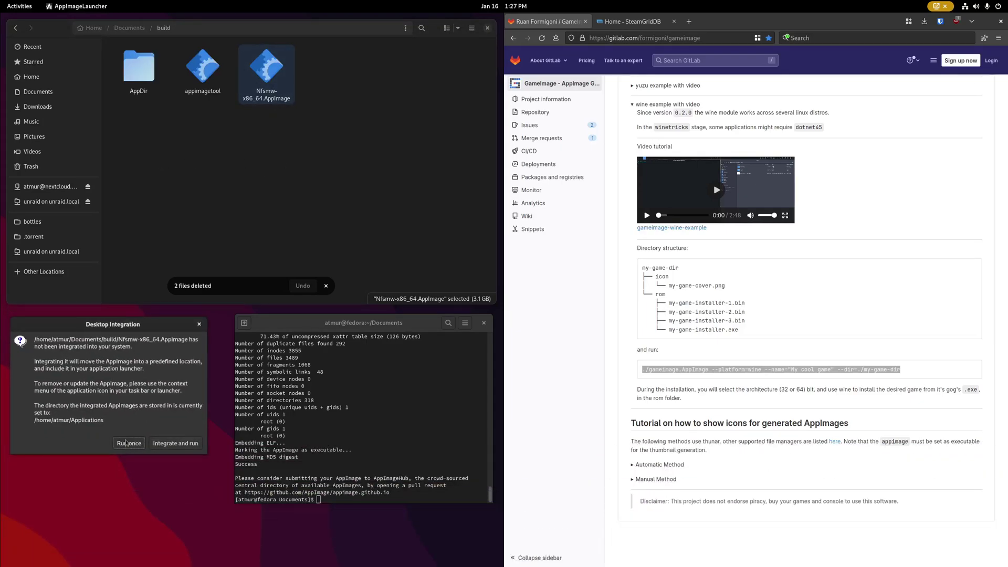
left_click(126, 444)
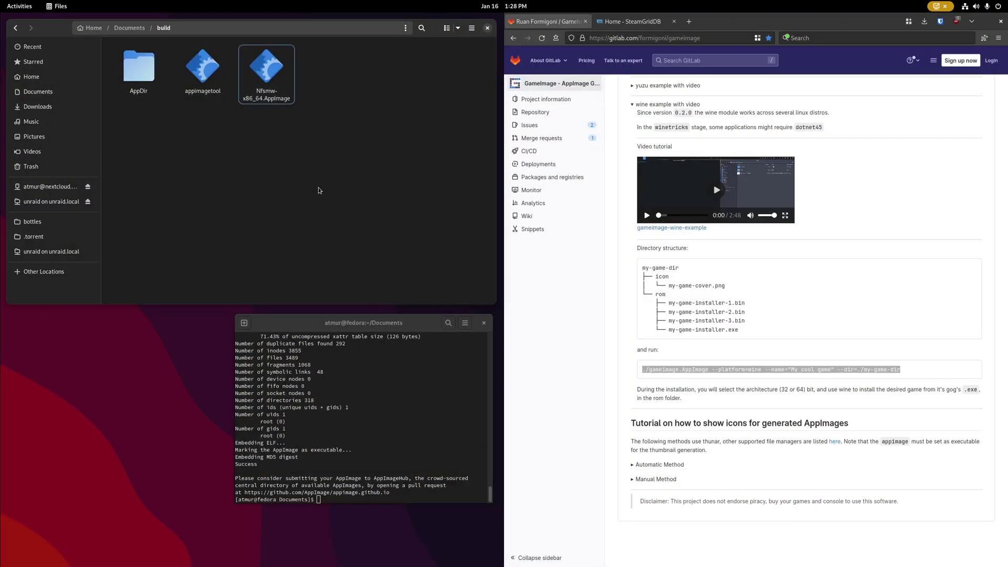
Step: Rename the AppImage to 'Need for Speed Most Wanted (2005)'
right_click(266, 86)
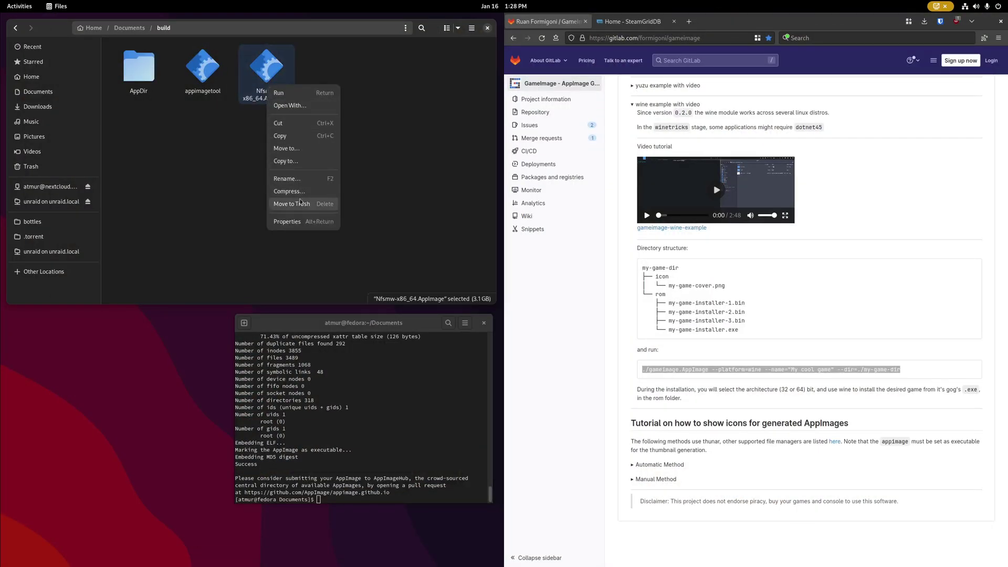
left_click(304, 181)
type("Need for Speed Most Wanted (2005).AppI")
key("Return")
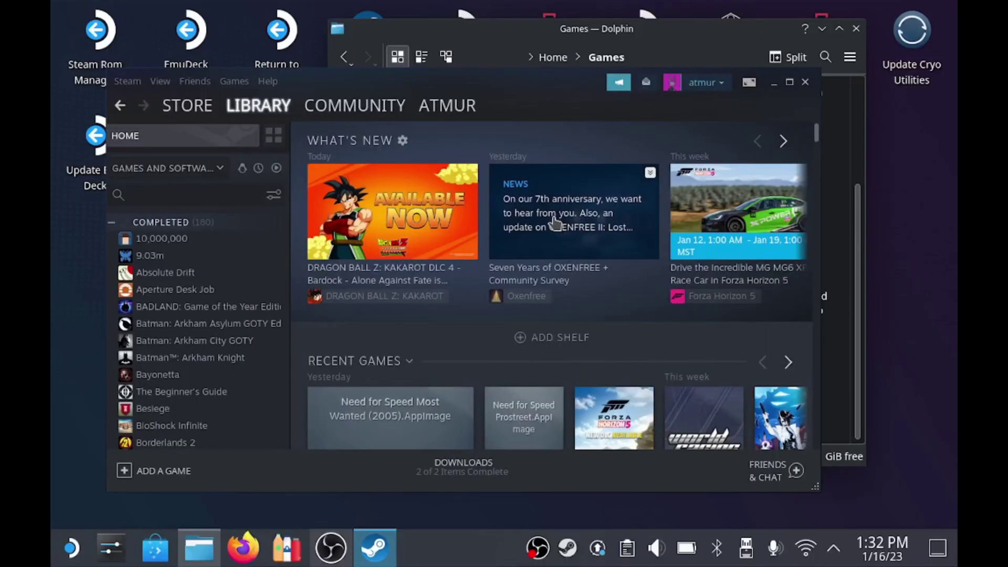
Step: Toggle 'Is executable' on Need for Speed Most Wanted (2005).AppImage in Games, then confirm with OK
left_click(705, 46)
left_click(699, 359)
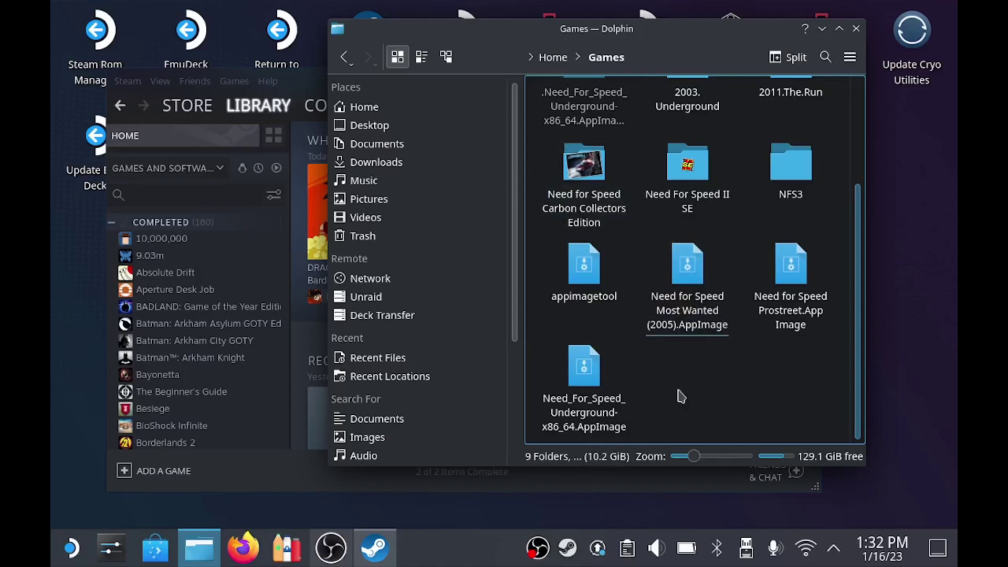
left_click(693, 314)
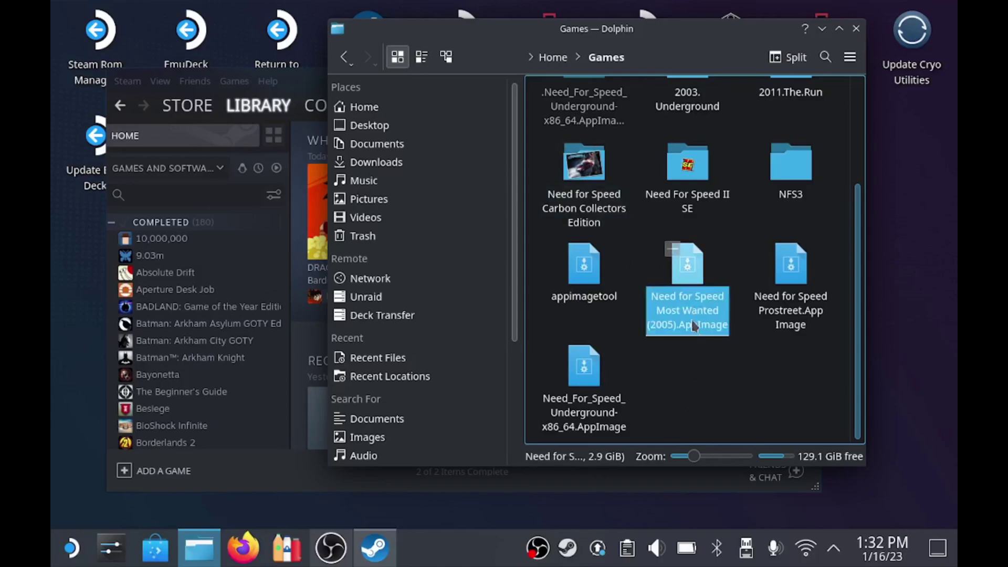
right_click(693, 310)
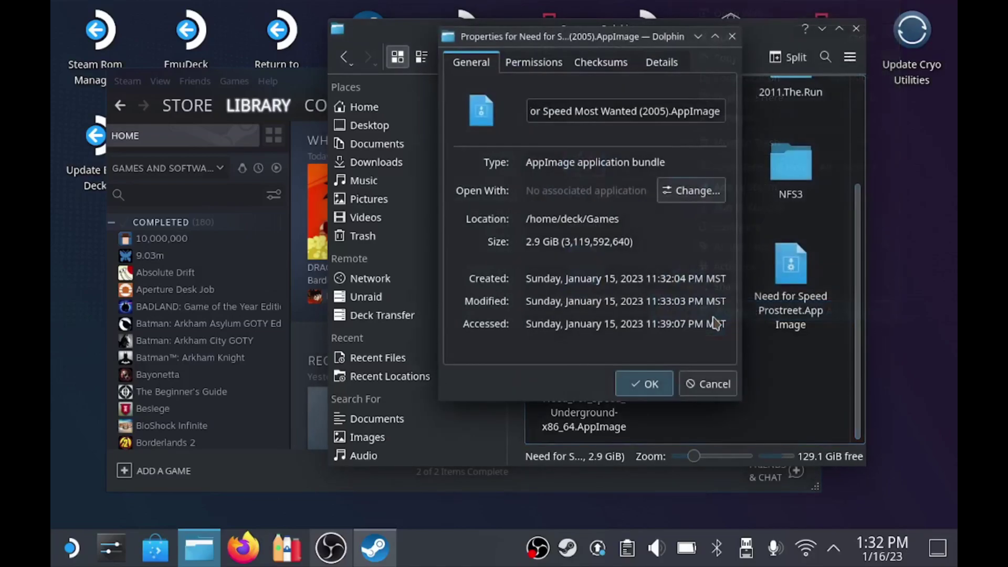
left_click(557, 64)
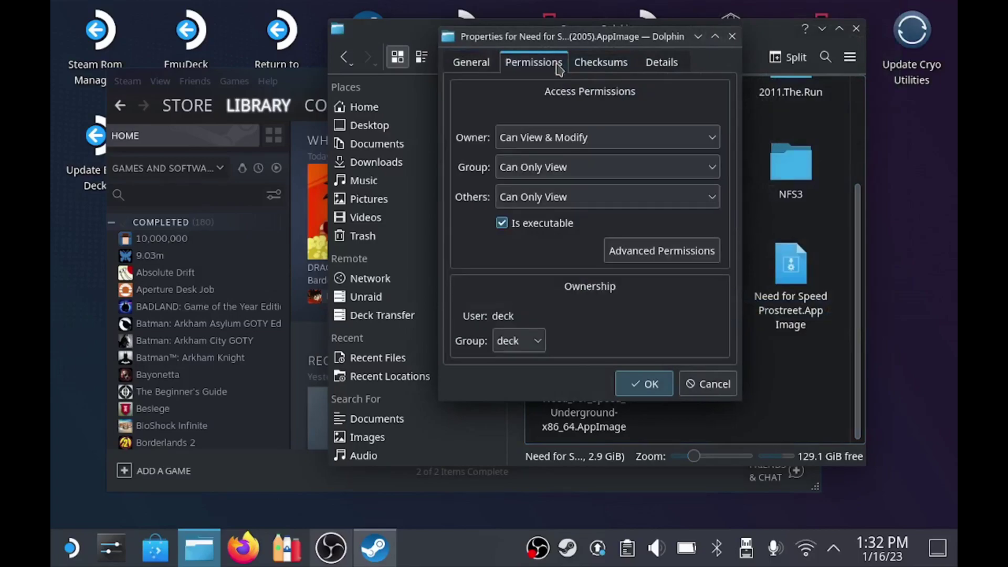
left_click(523, 226)
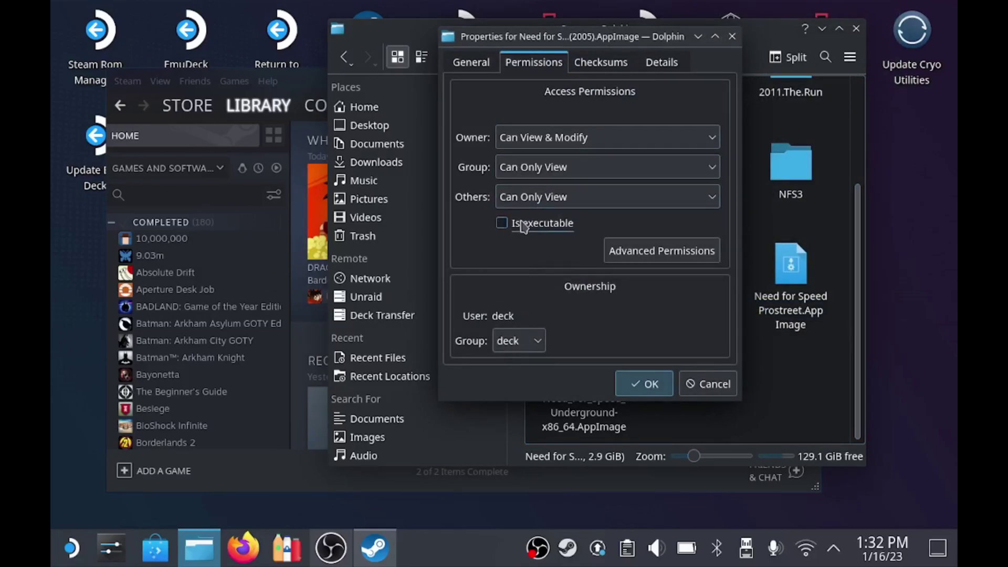
left_click(640, 386)
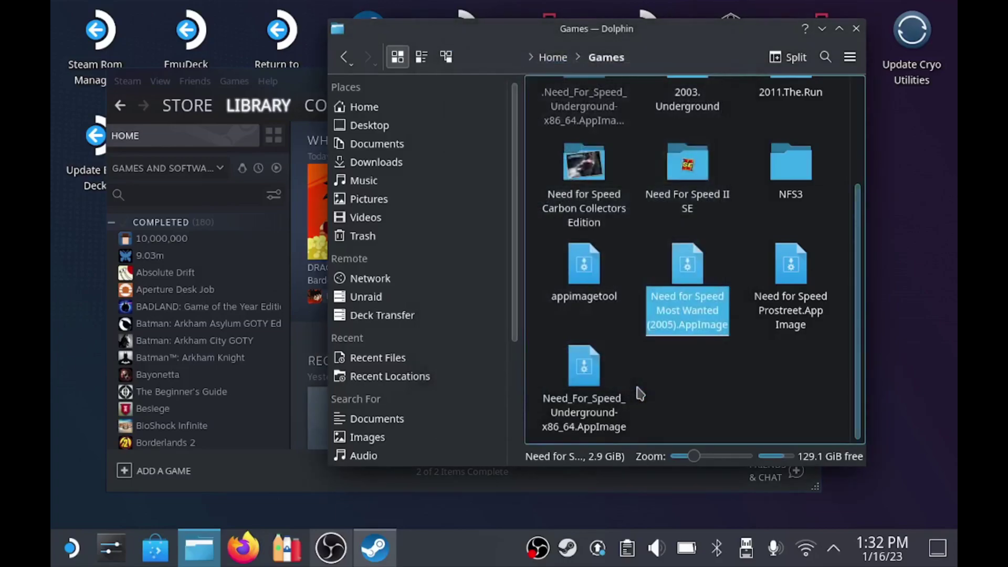
Step: Start adding a non-Steam game and browse to the /home/deck/Games folder
left_click(166, 473)
left_click(203, 424)
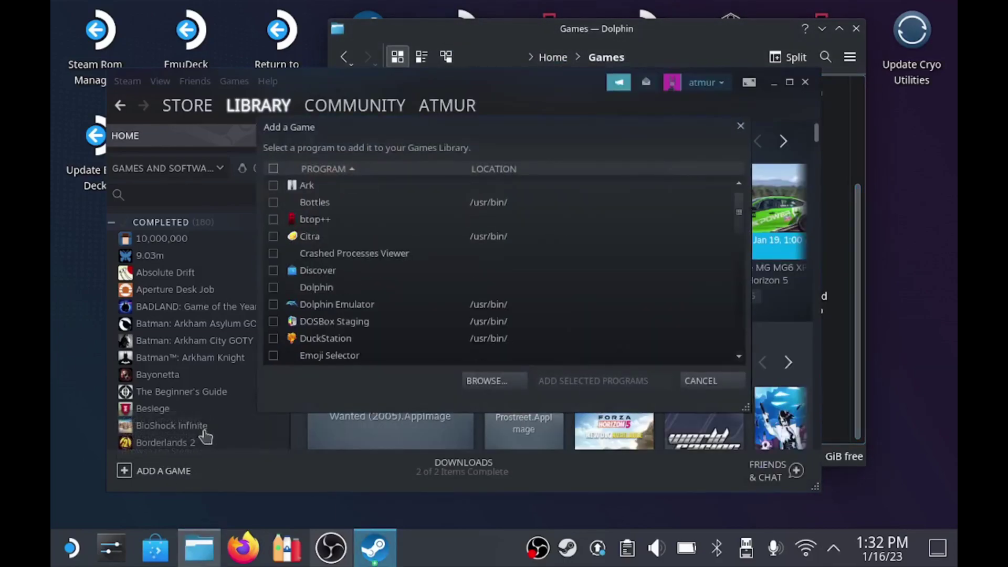
left_click(498, 382)
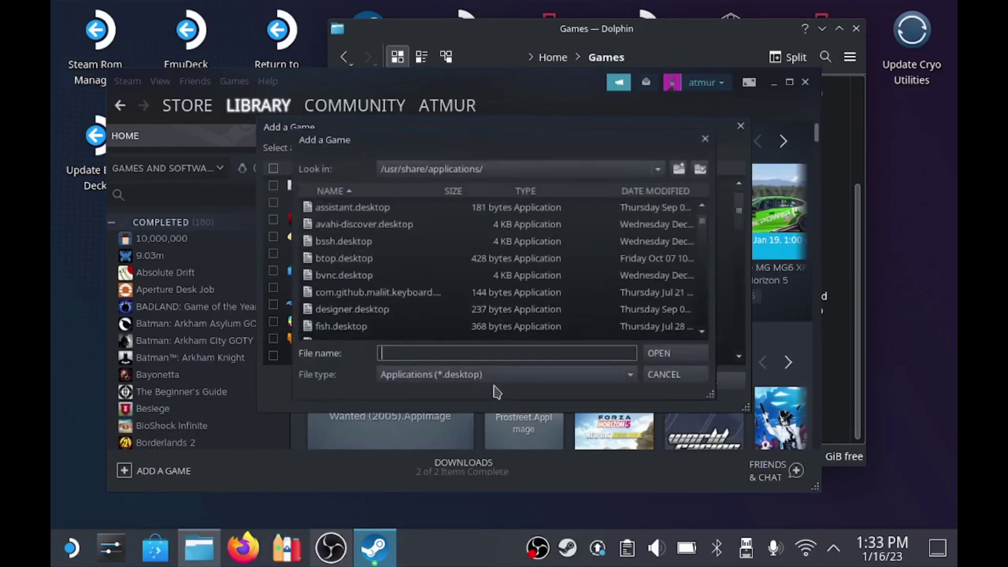
left_click(455, 177)
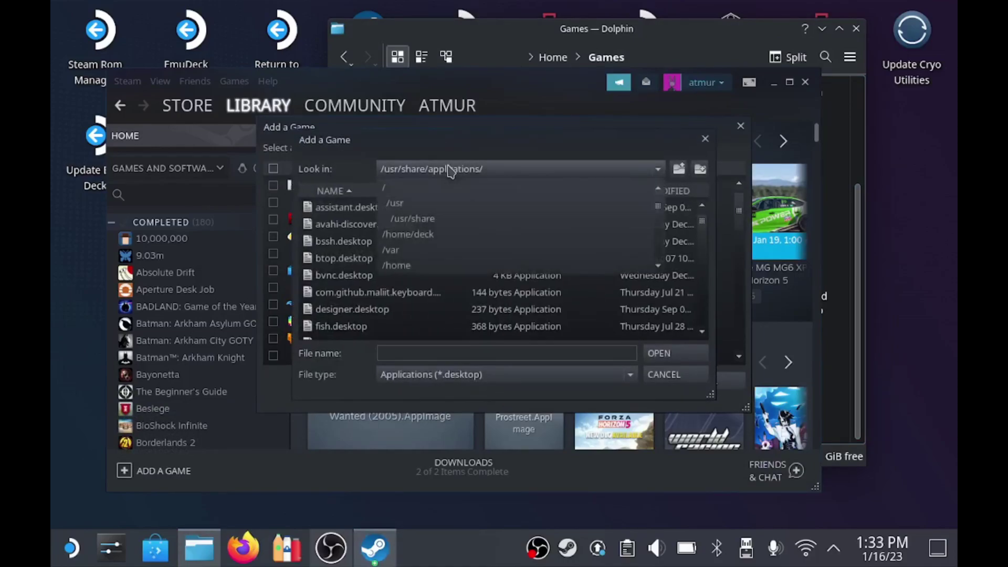
left_click(427, 237)
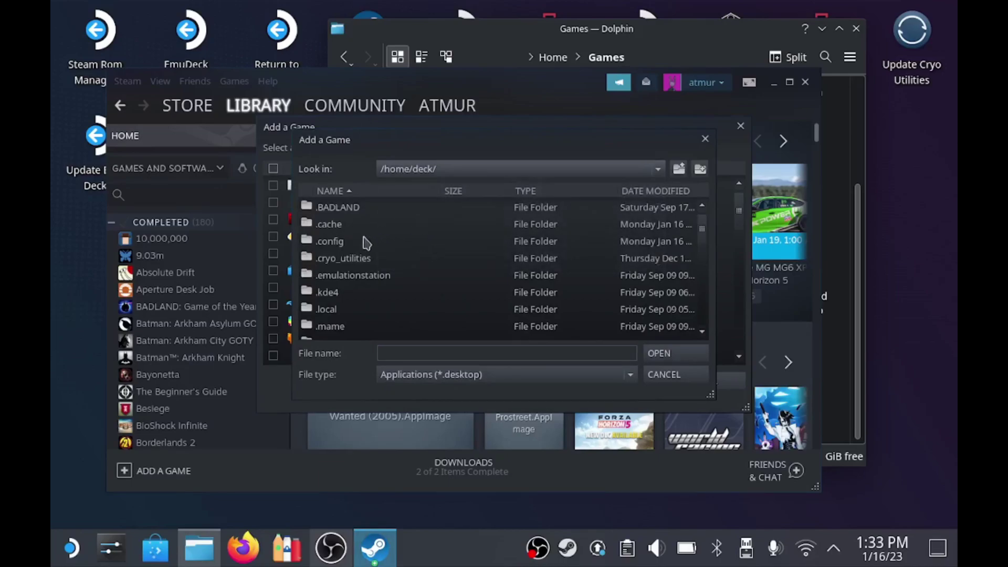
scroll(371, 282, "down", 2)
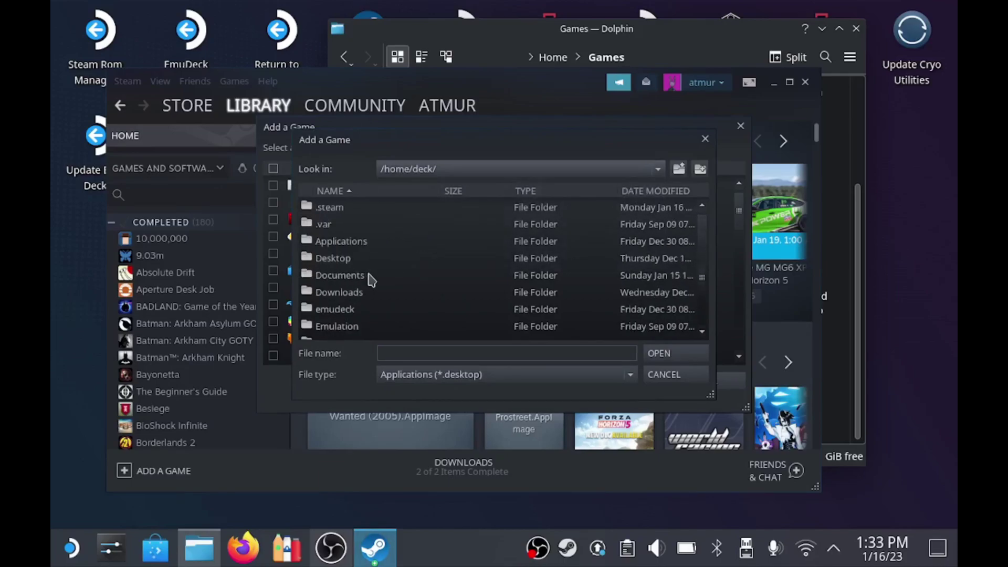
scroll(372, 280, "down", 1)
double_click(344, 310)
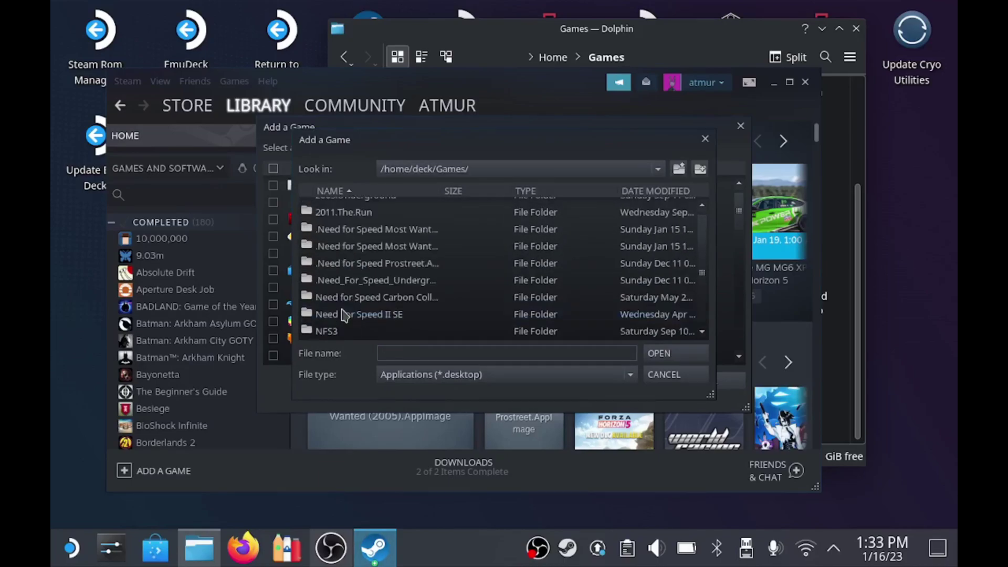
Step: Show All Files and add Need for Speed Most Wanted (2005).AppImage to the program list
left_click(422, 378)
left_click(420, 391)
scroll(419, 270, "down", 2)
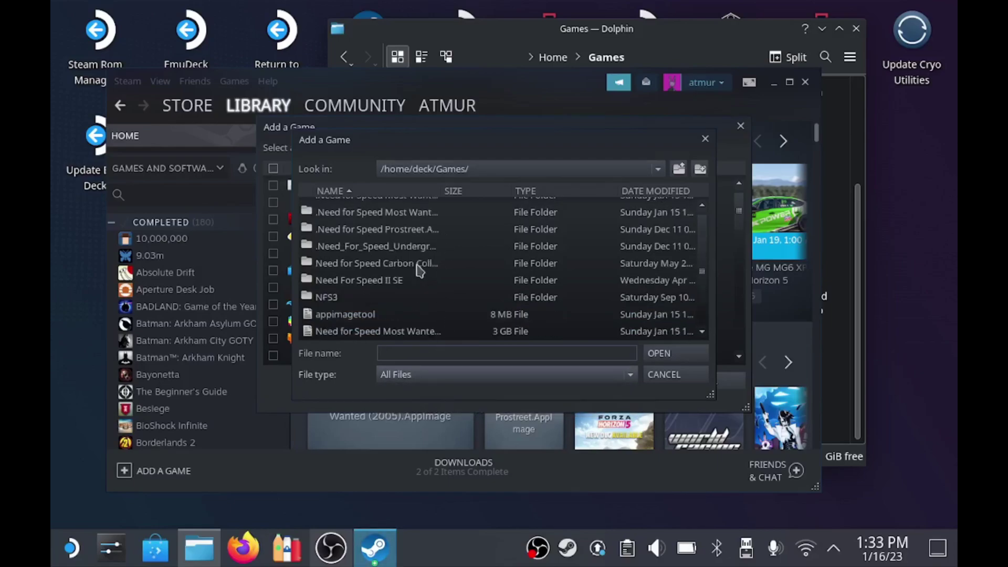
left_click(412, 300)
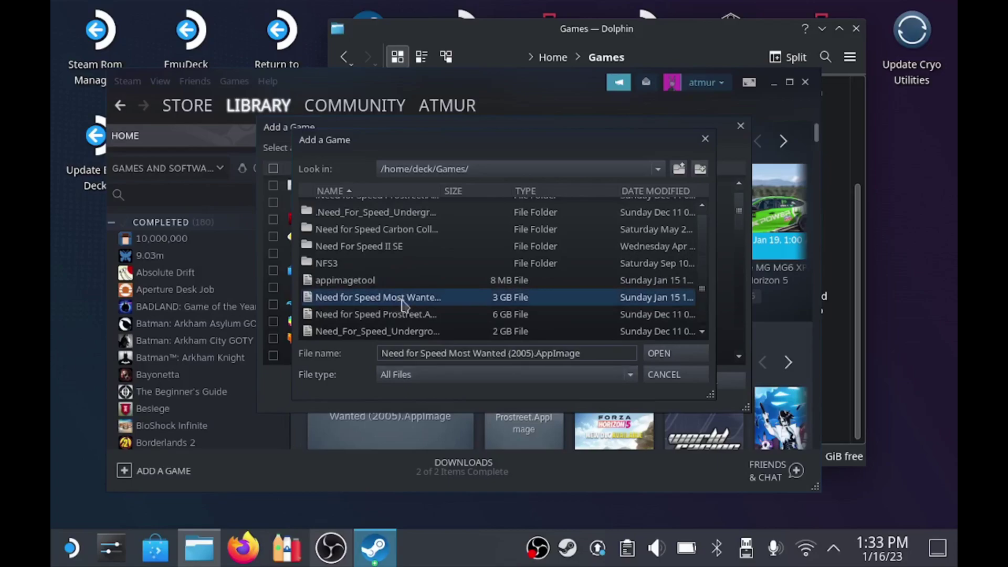
left_click(680, 354)
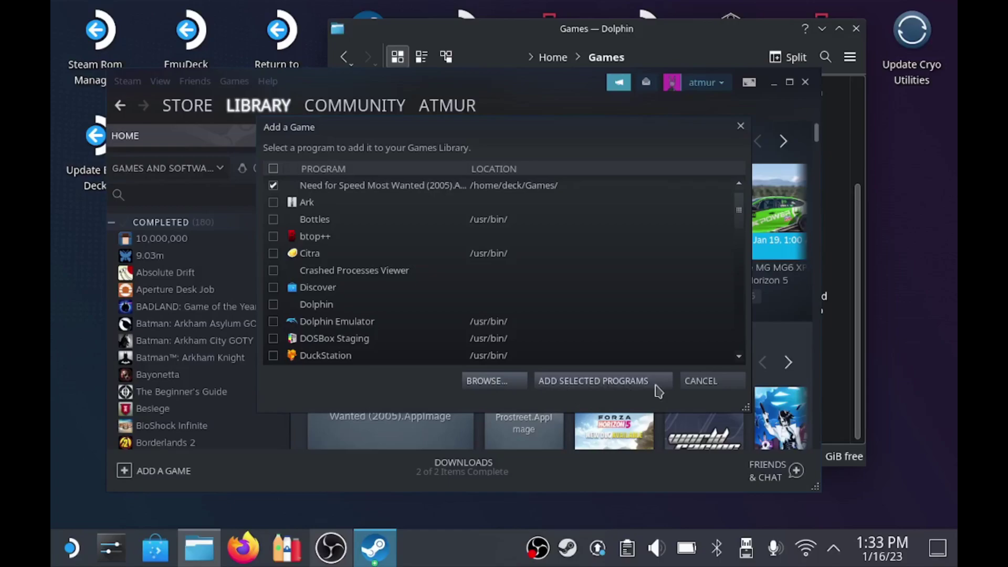
key("alt+Tab")
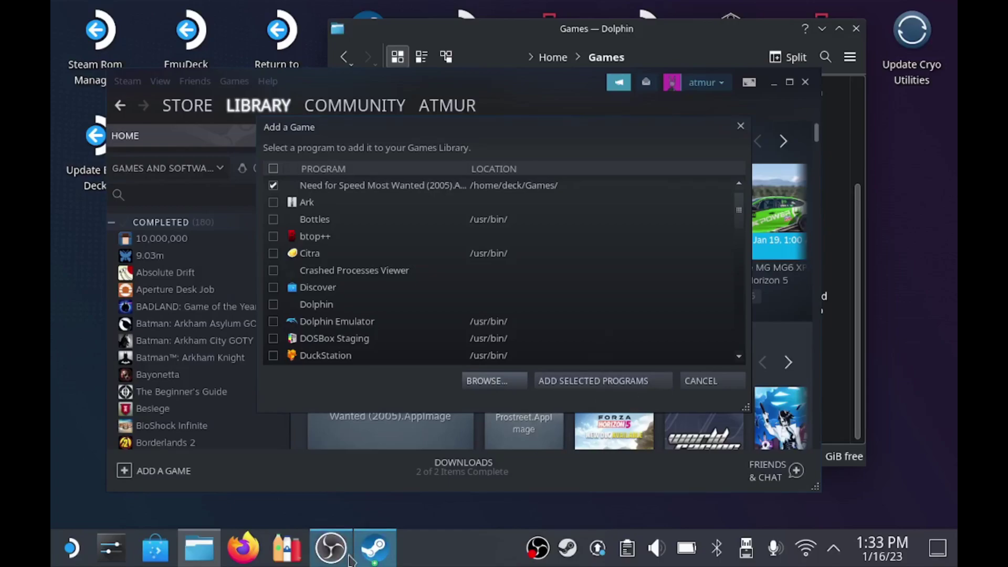